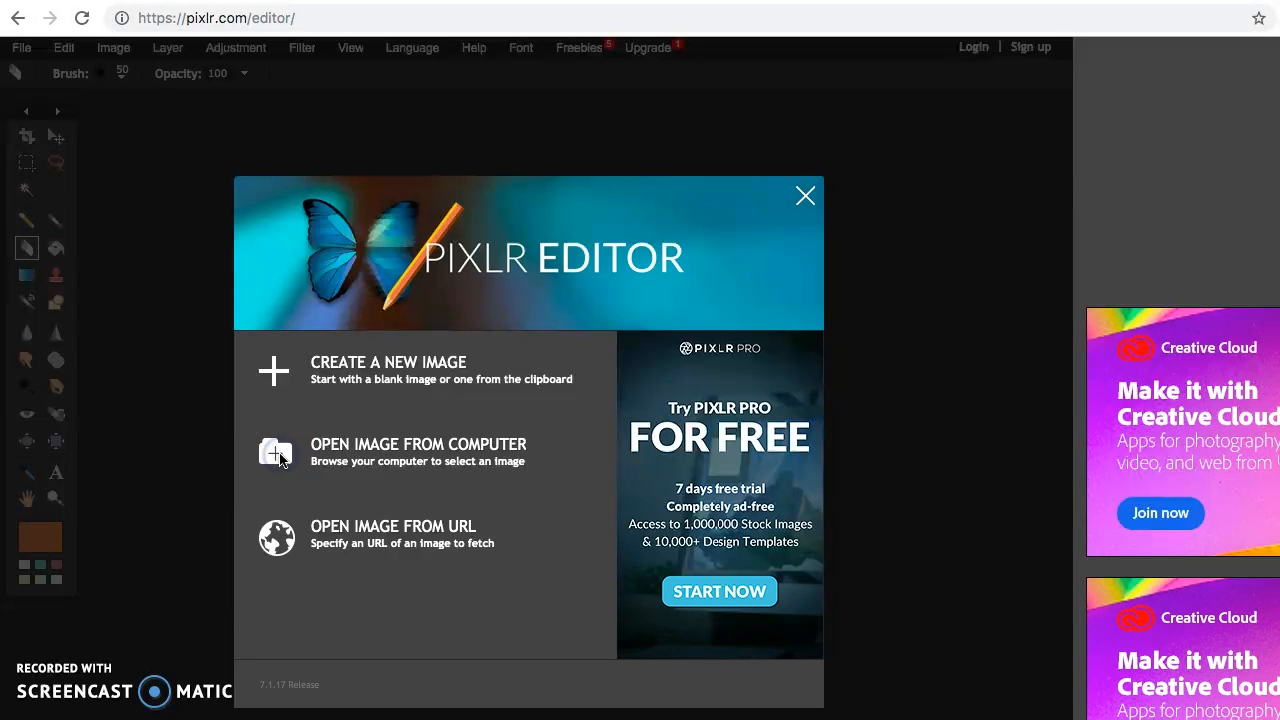
- Open the My Fish image from the computer's Desktop folder
{"action": "left_click", "coordinate": [320, 453]}
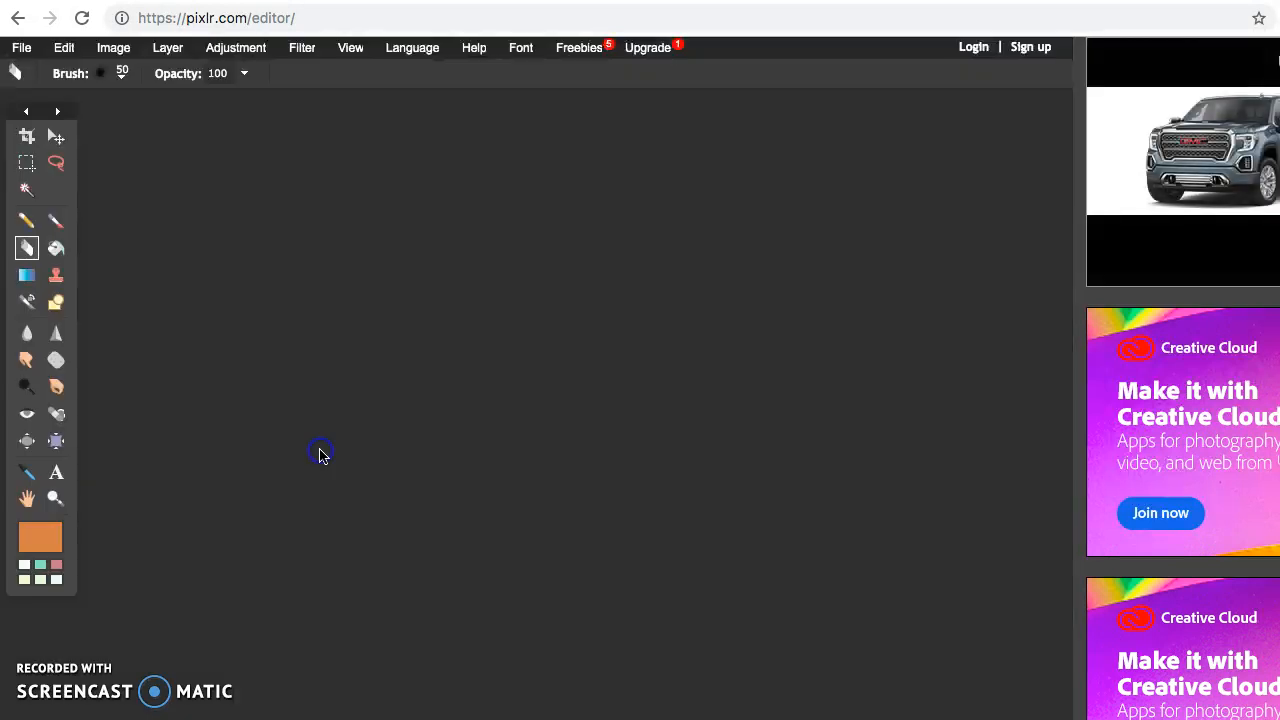
{"action": "scroll", "coordinate": [860, 105], "scroll_direction": "down", "scroll_amount": 2}
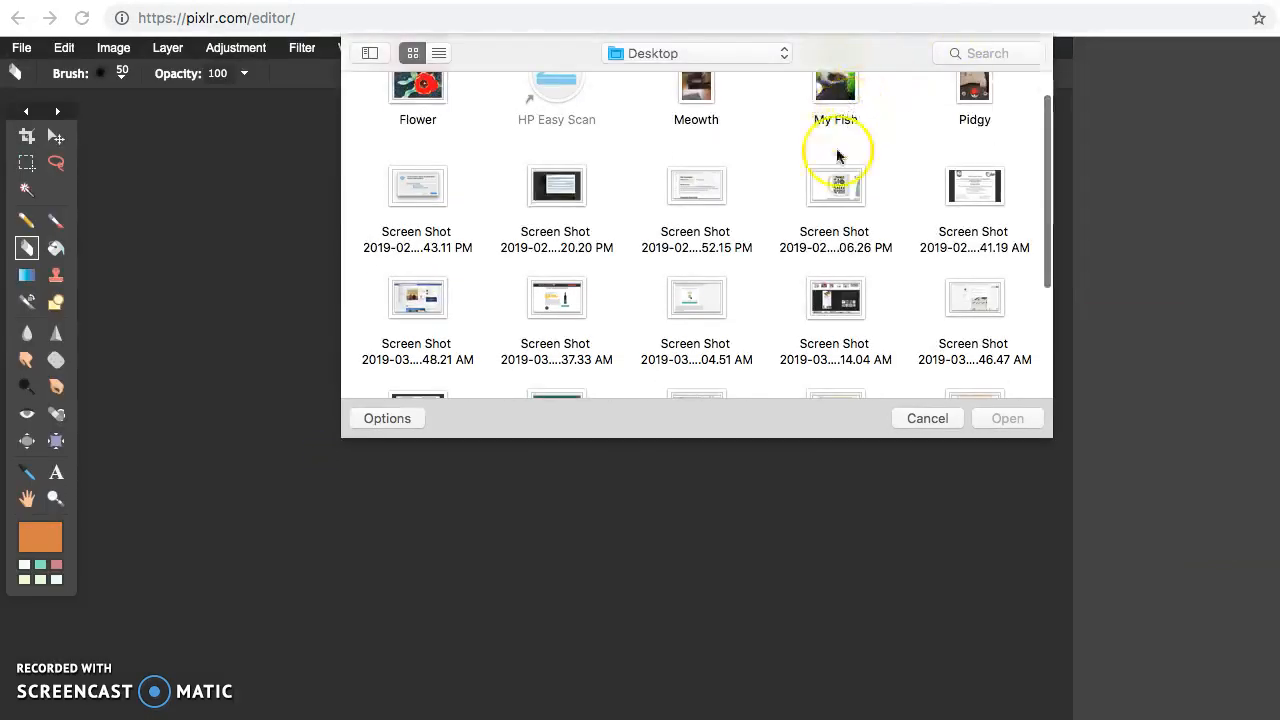
{"action": "scroll", "coordinate": [870, 243], "scroll_direction": "up", "scroll_amount": 2}
{"action": "left_click", "coordinate": [840, 125]}
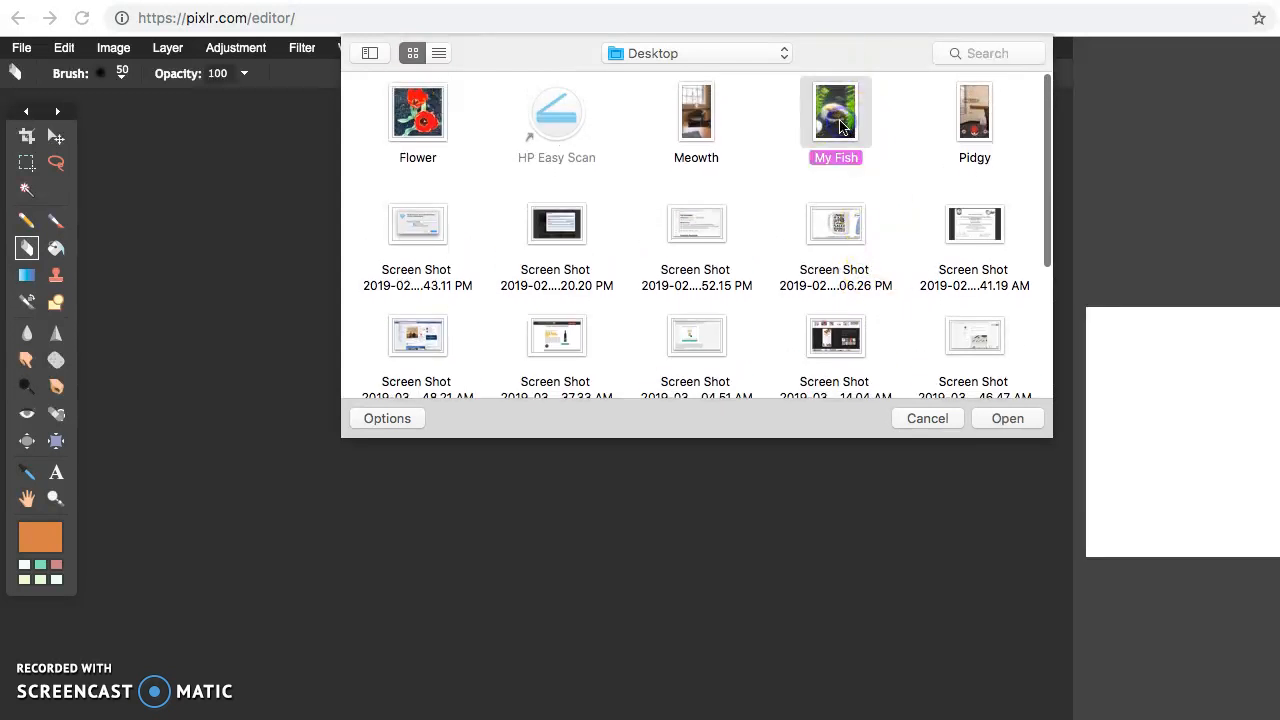
{"action": "left_click", "coordinate": [969, 369]}
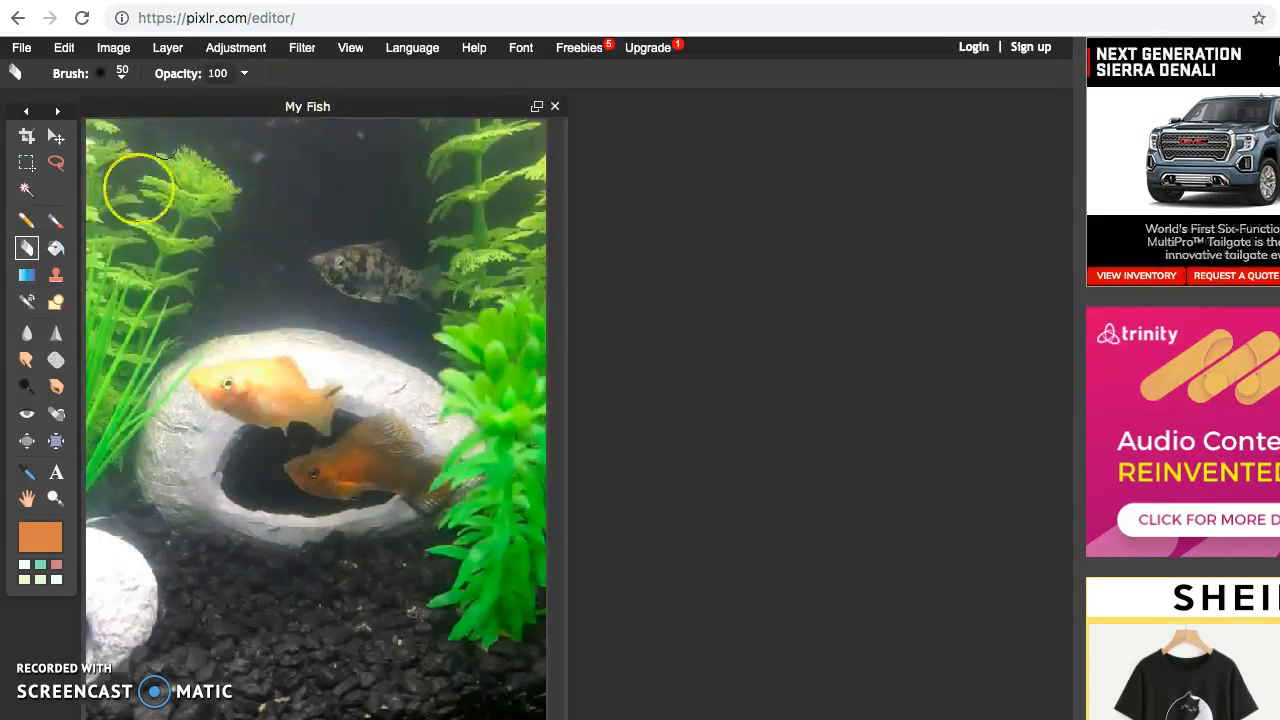
- Try red eye reduction with tolerance 50 on the eye of the lower orange fish, and undo it
{"action": "left_click", "coordinate": [27, 416]}
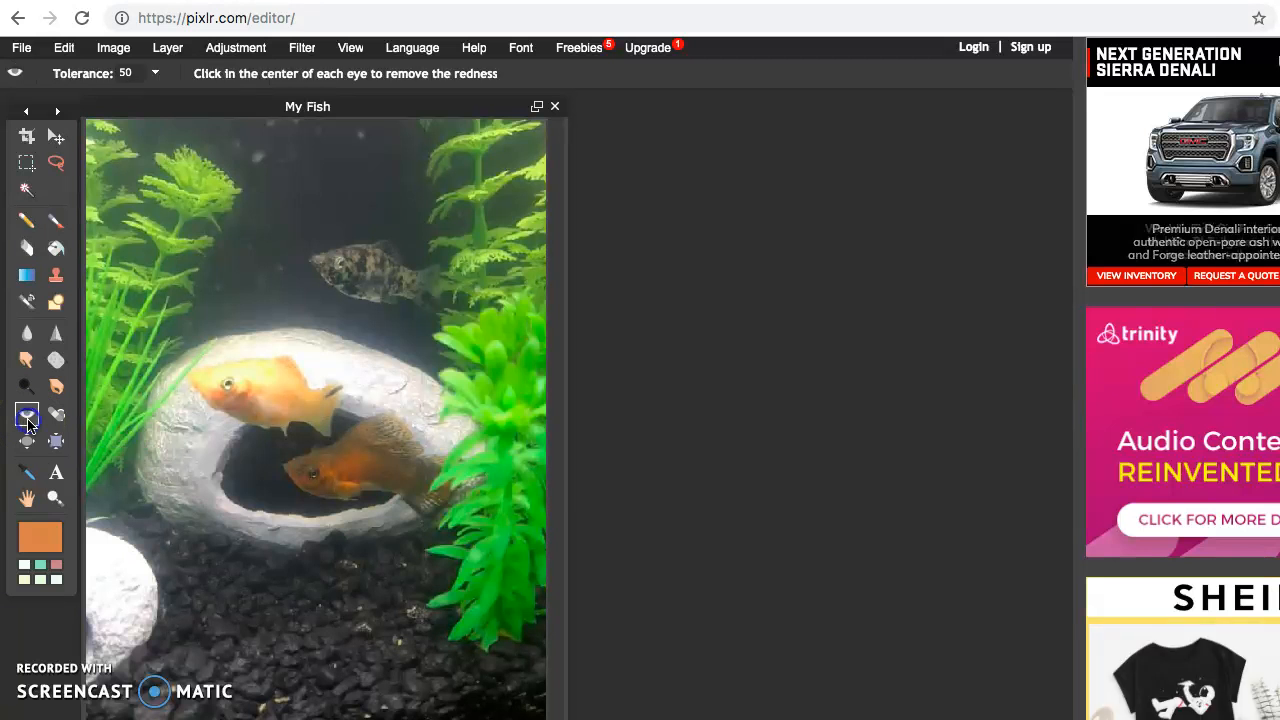
{"action": "left_click", "coordinate": [314, 473]}
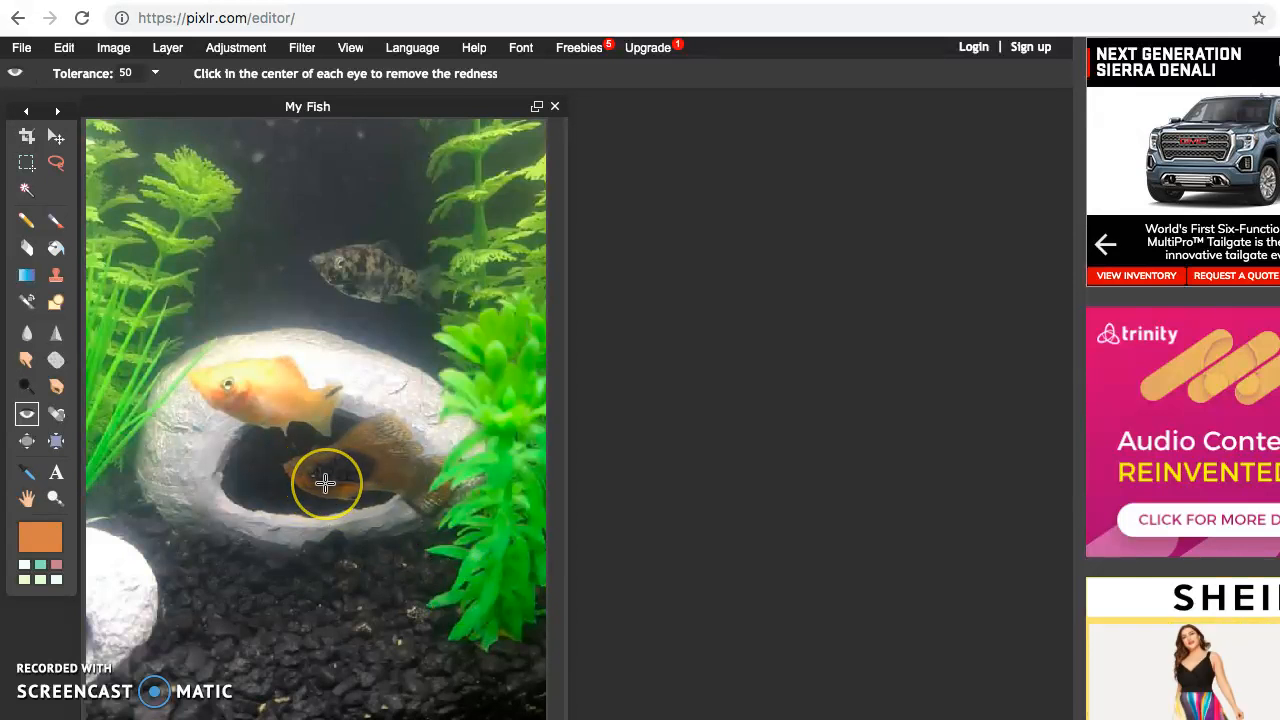
{"action": "left_click", "coordinate": [325, 483]}
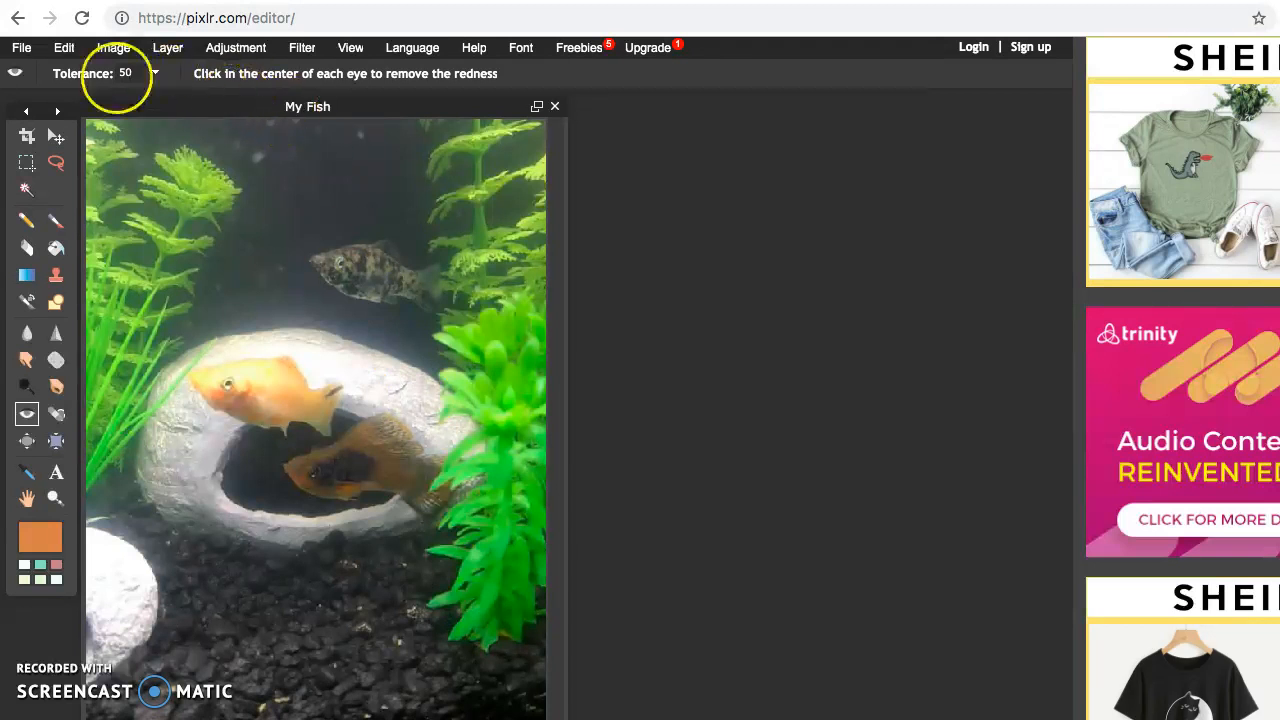
{"action": "left_click", "coordinate": [68, 49]}
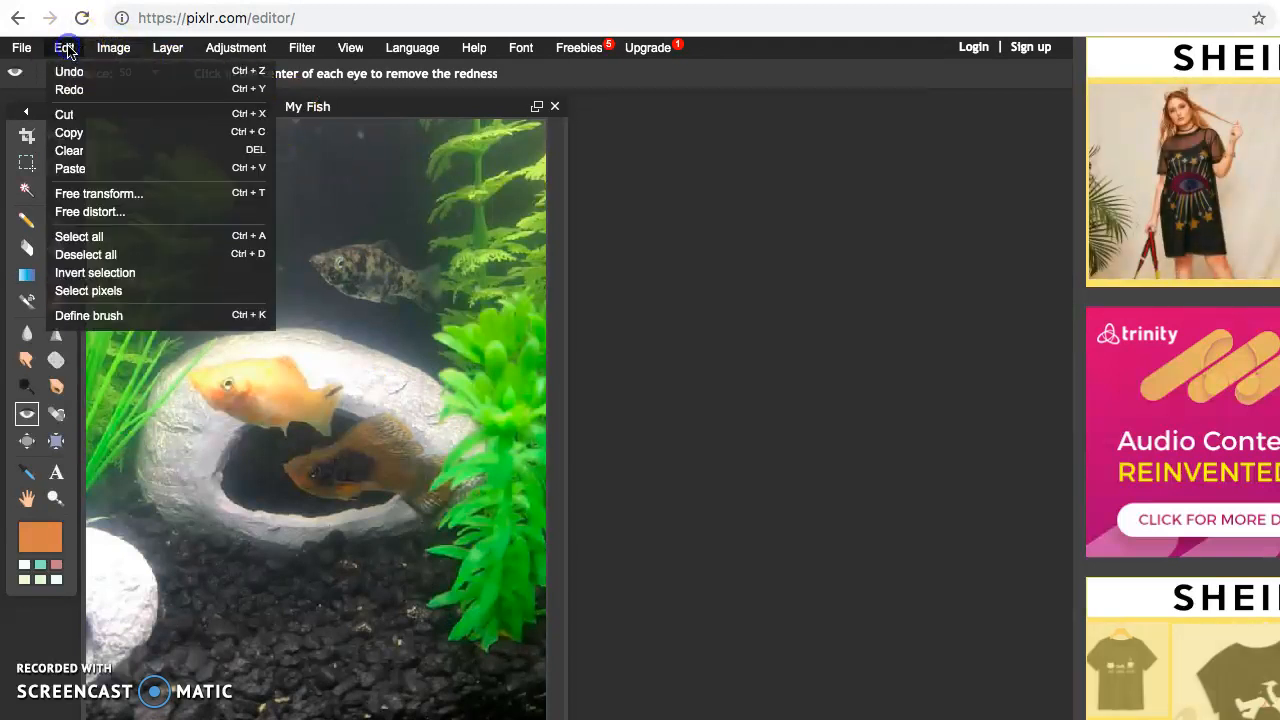
{"action": "left_click", "coordinate": [84, 73]}
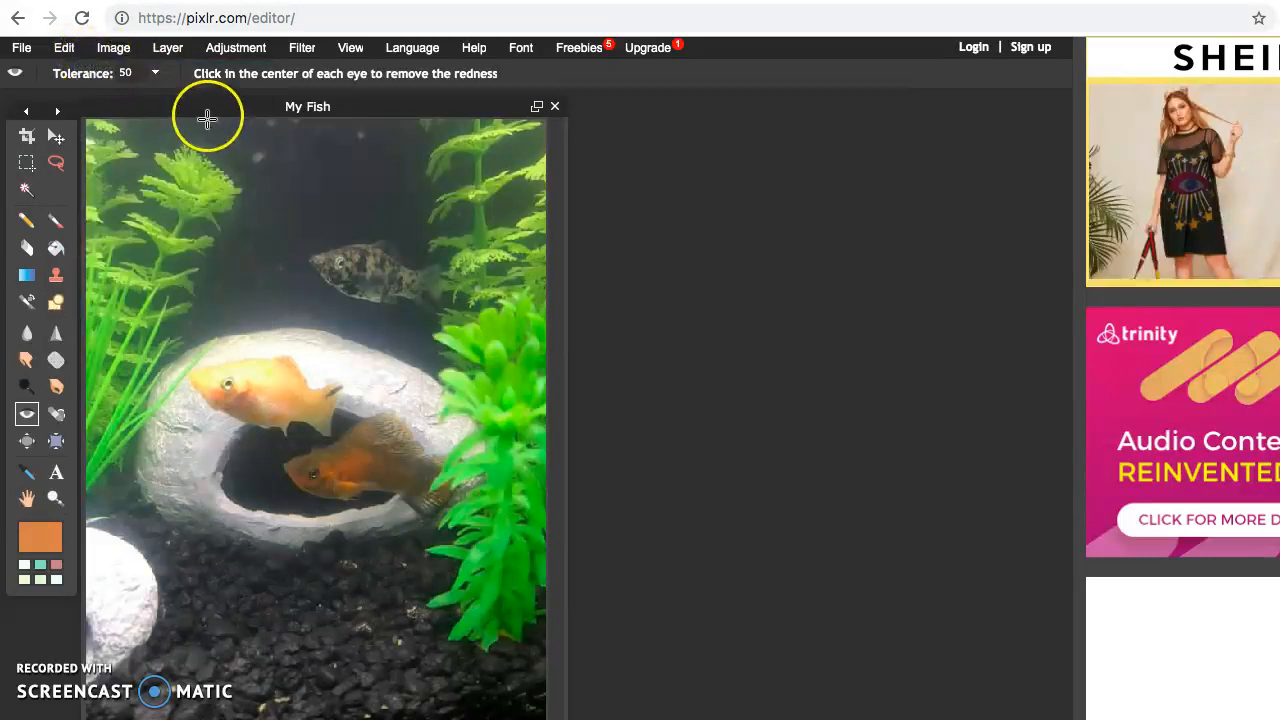
- Try a linear white-to-black gradient at 100 opacity across the fish photo, and undo it
{"action": "left_click", "coordinate": [27, 274]}
{"action": "left_click_drag", "start_coordinate": [211, 264], "coordinate": [297, 233]}
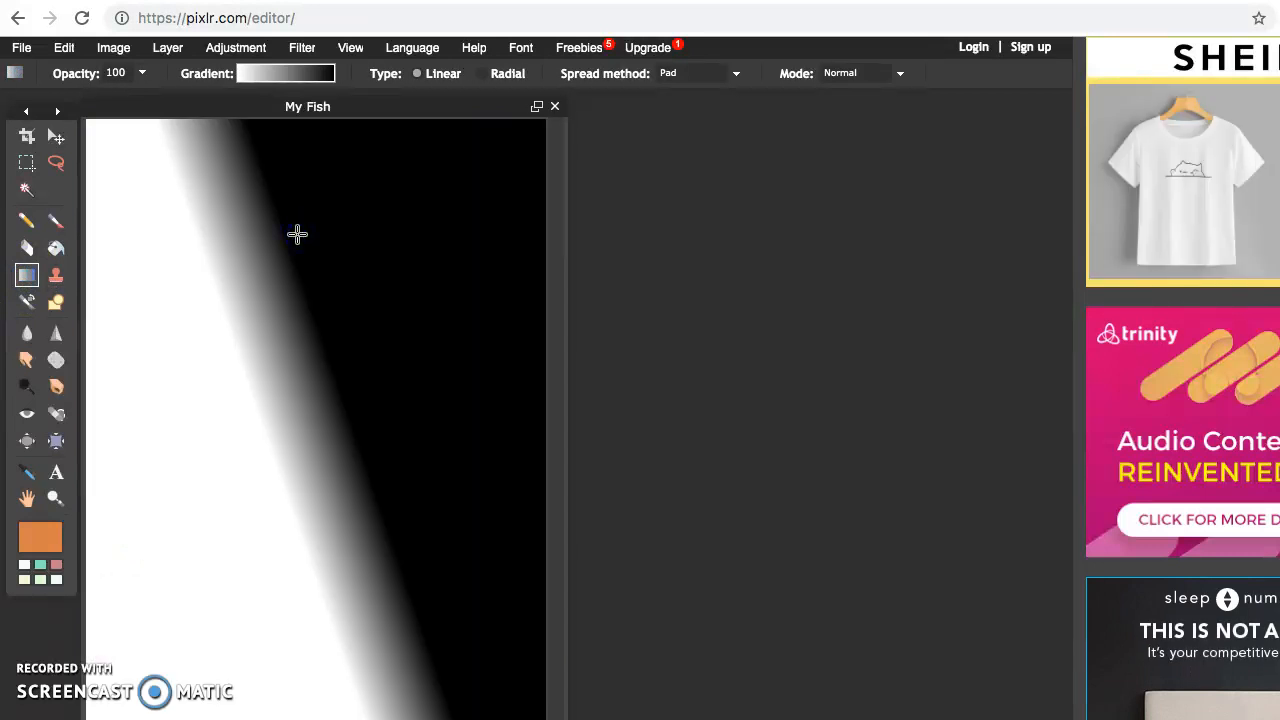
{"action": "scroll", "coordinate": [283, 192], "scroll_direction": "up", "scroll_amount": 3}
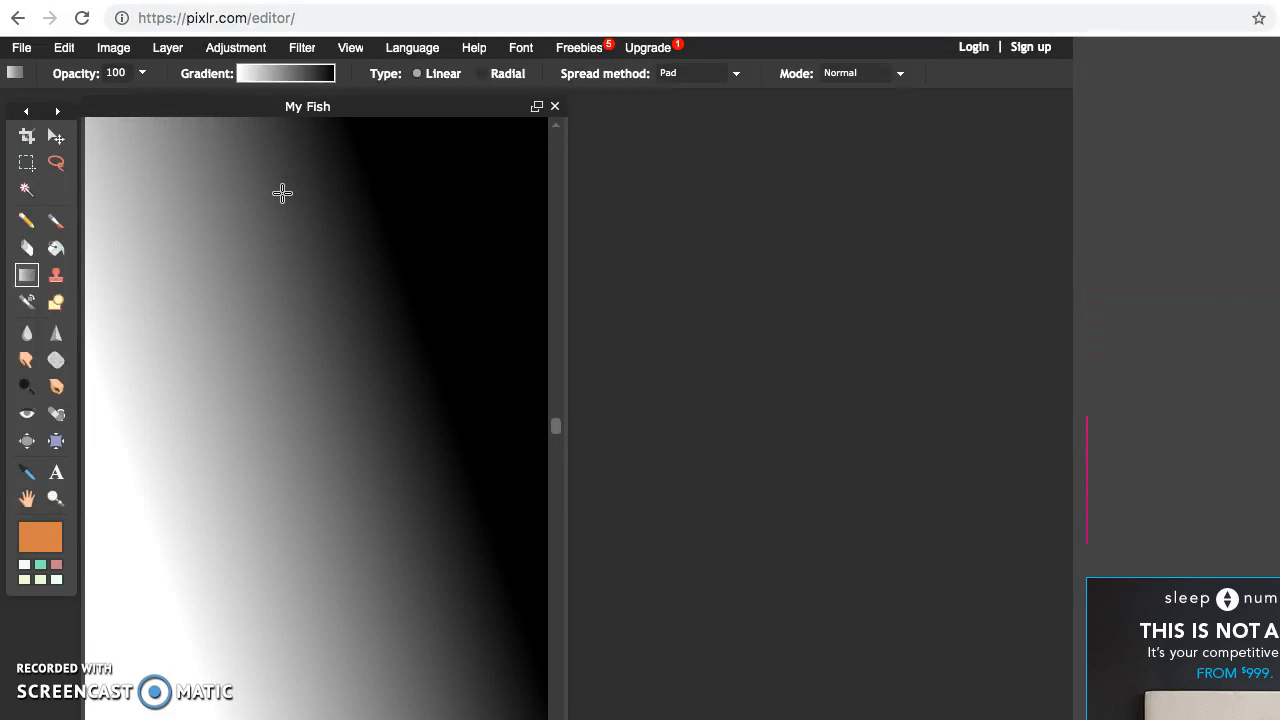
{"action": "scroll", "coordinate": [282, 192], "scroll_direction": "up", "scroll_amount": 2}
{"action": "scroll", "coordinate": [281, 192], "scroll_direction": "down", "scroll_amount": 3}
{"action": "scroll", "coordinate": [281, 192], "scroll_direction": "up", "scroll_amount": 4}
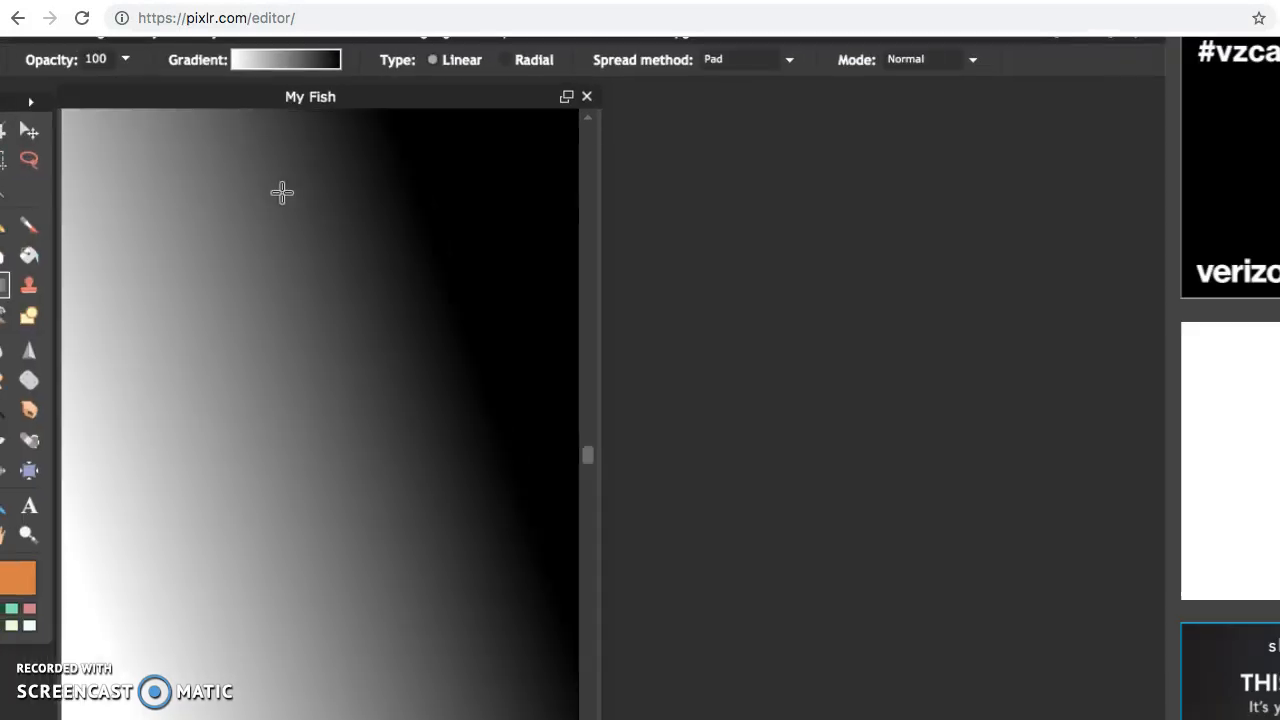
{"action": "scroll", "coordinate": [259, 101], "scroll_direction": "down", "scroll_amount": 2}
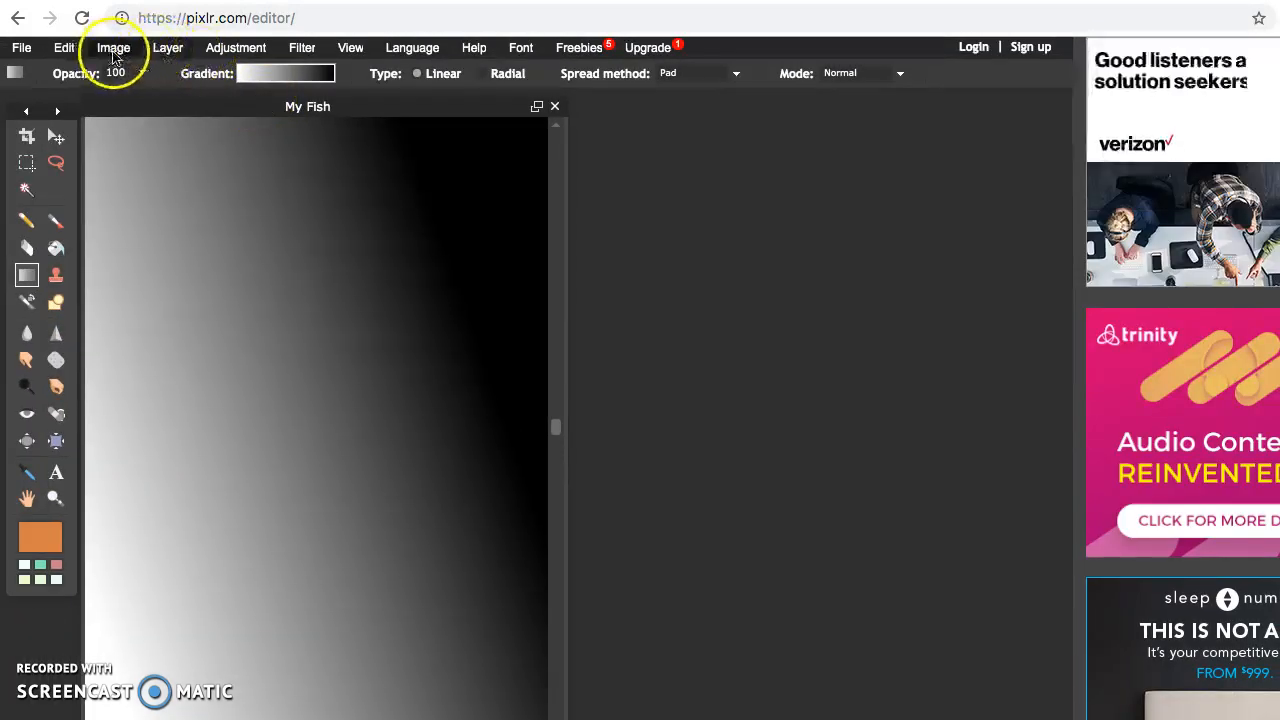
{"action": "left_click", "coordinate": [63, 46]}
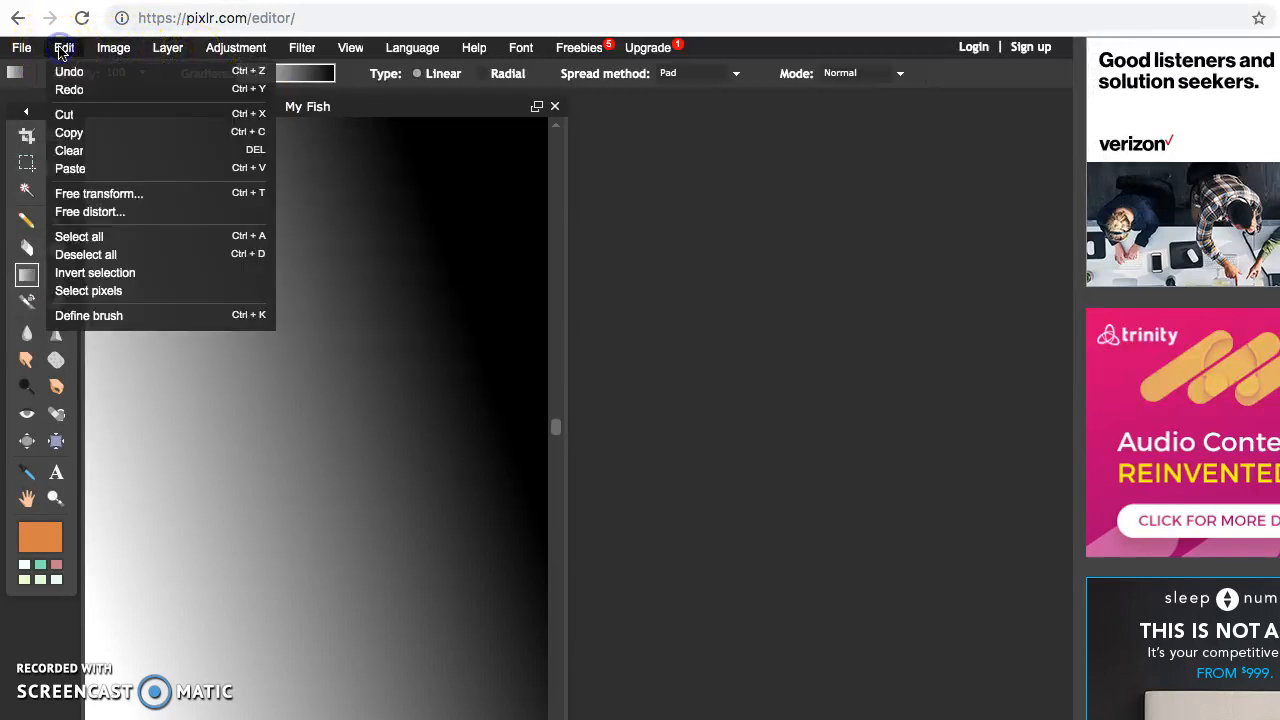
{"action": "left_click", "coordinate": [113, 78]}
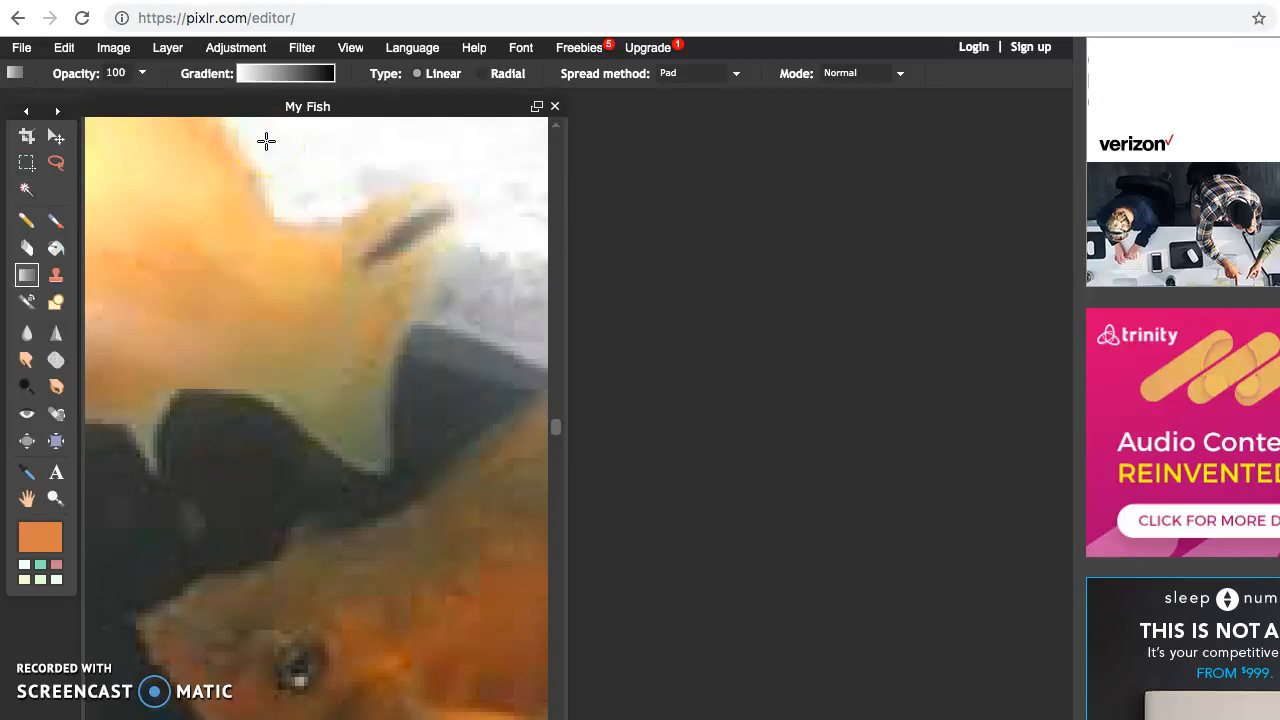
{"action": "scroll", "coordinate": [266, 141], "scroll_direction": "down", "scroll_amount": 5}
{"action": "scroll", "coordinate": [266, 141], "scroll_direction": "down", "scroll_amount": 1}
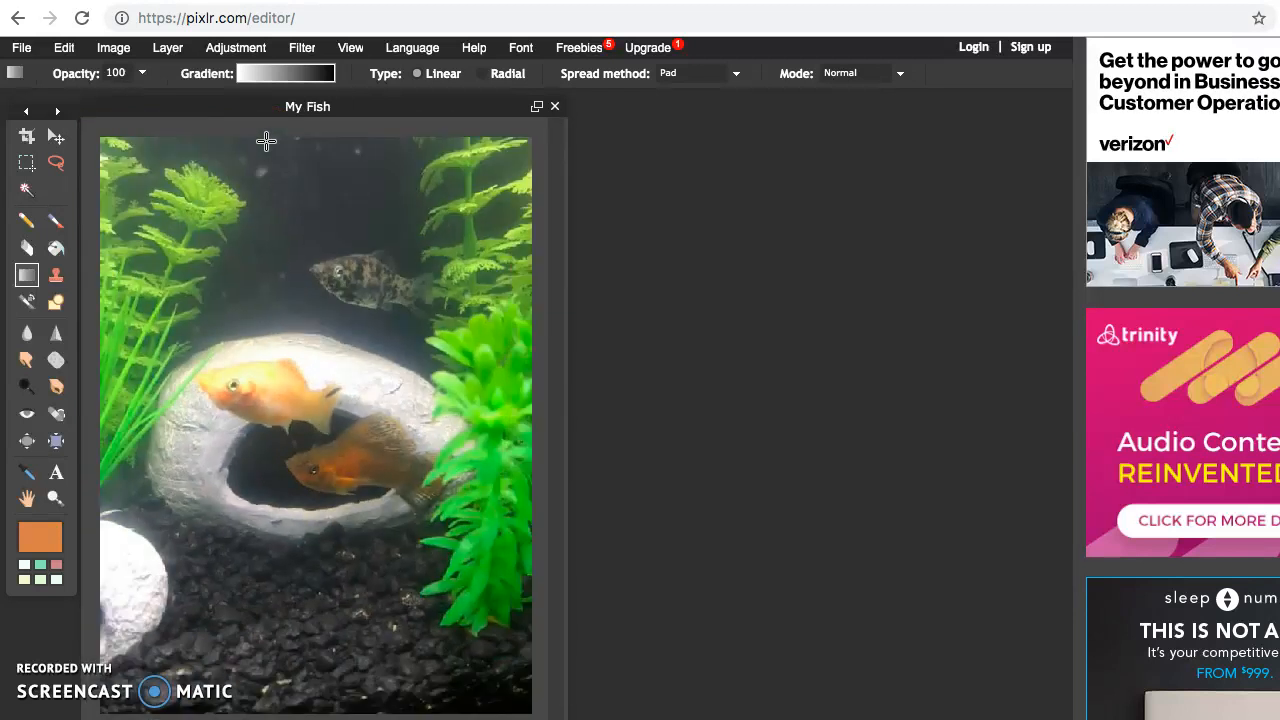
- Try a small black filled rectangle with border size 1 above the spotted fish, and undo it
{"action": "left_click", "coordinate": [54, 310]}
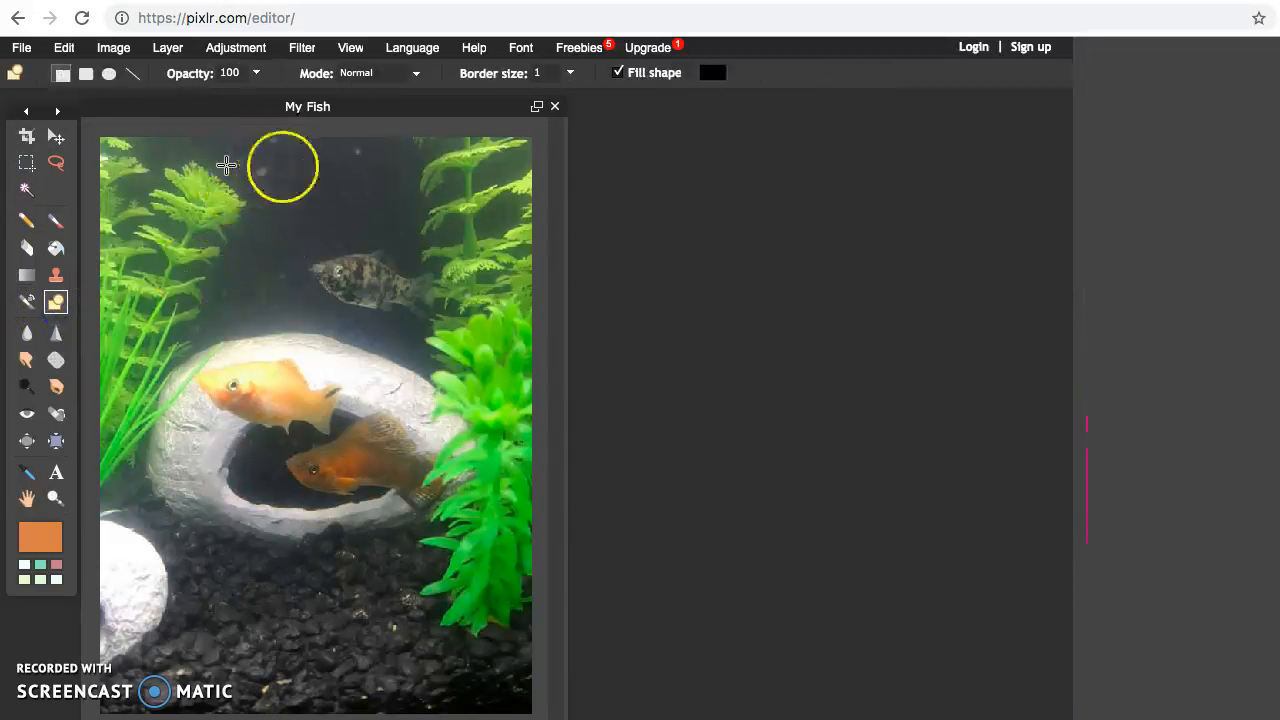
{"action": "mouse_move", "coordinate": [299, 177]}
{"action": "left_mouse_down"}
{"action": "mouse_move", "coordinate": [368, 262]}
{"action": "mouse_move", "coordinate": [382, 239]}
{"action": "left_mouse_up"}
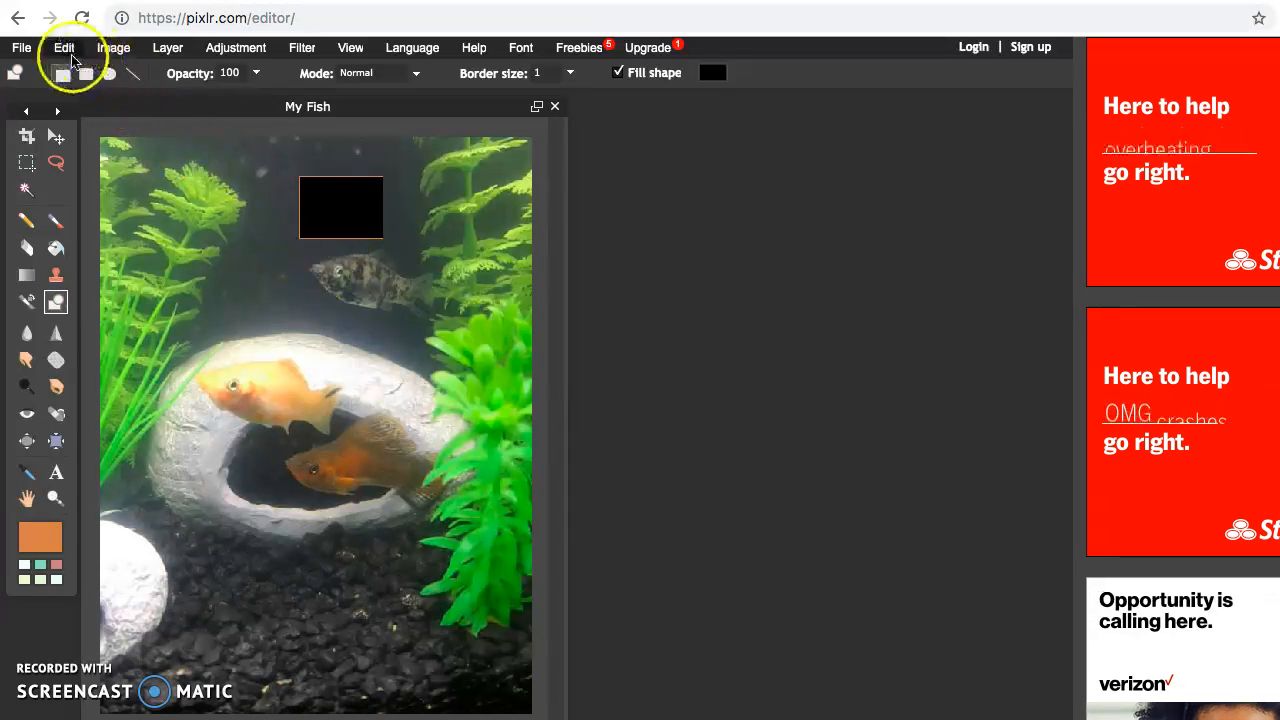
{"action": "left_click", "coordinate": [63, 47]}
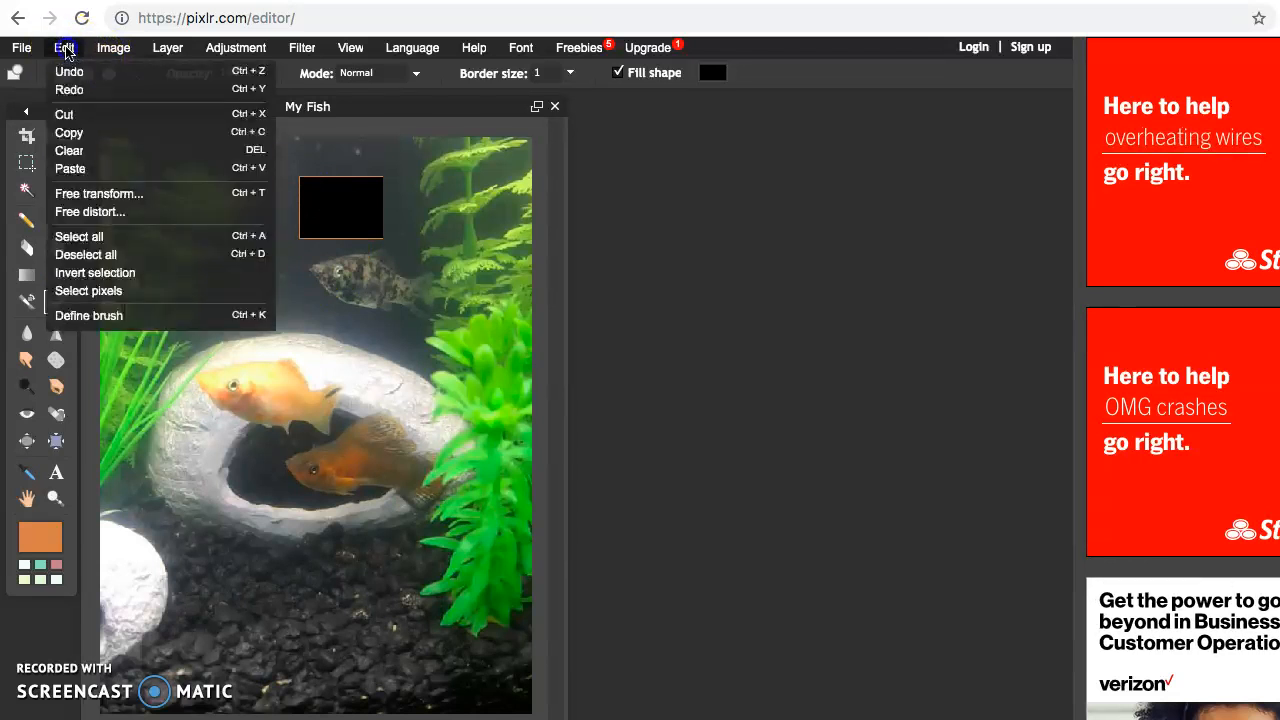
{"action": "left_click", "coordinate": [68, 70]}
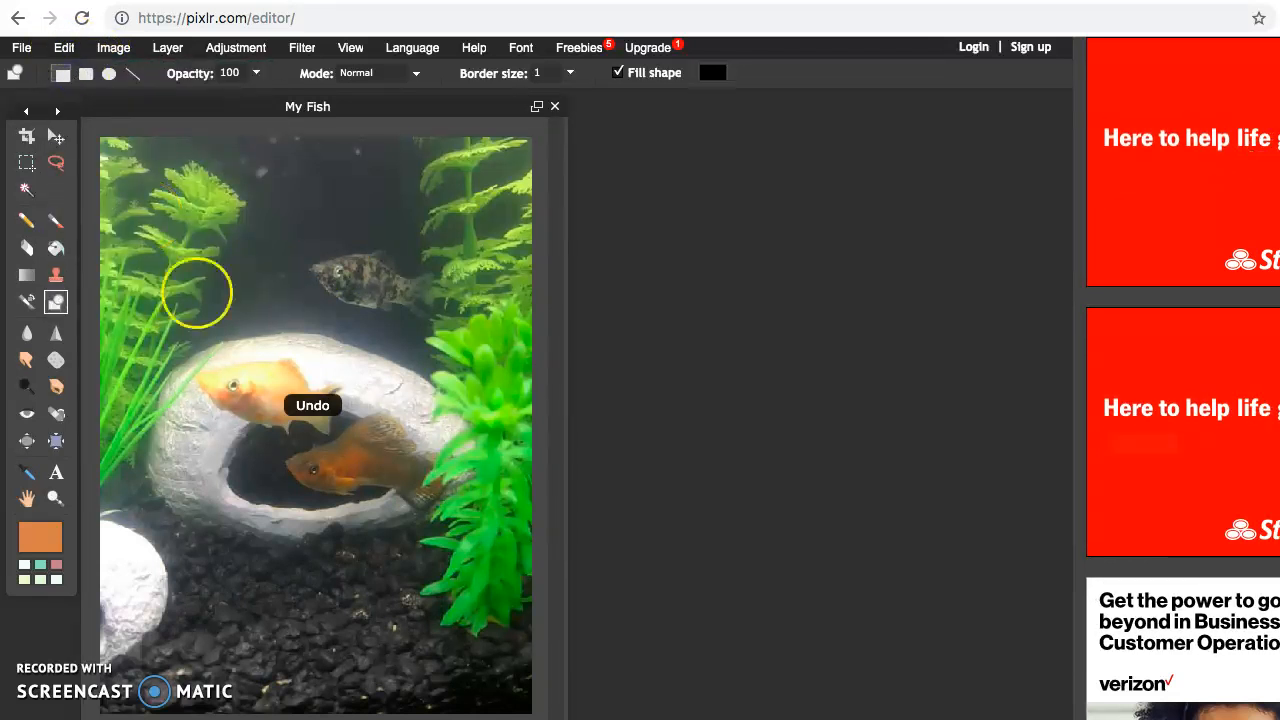
- Sample the yellow fish's color and the feathery plant's light green with the Color picker, leaving green as the main color
{"action": "left_click", "coordinate": [27, 476]}
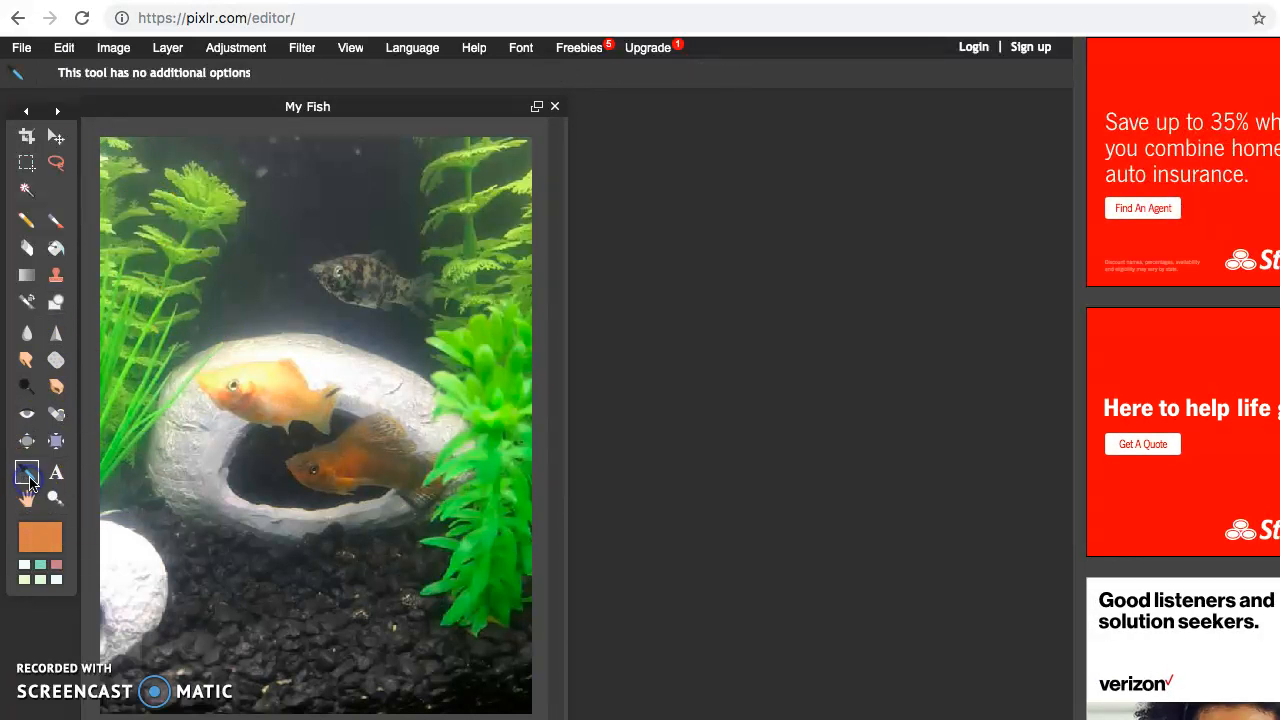
{"action": "left_click", "coordinate": [281, 377]}
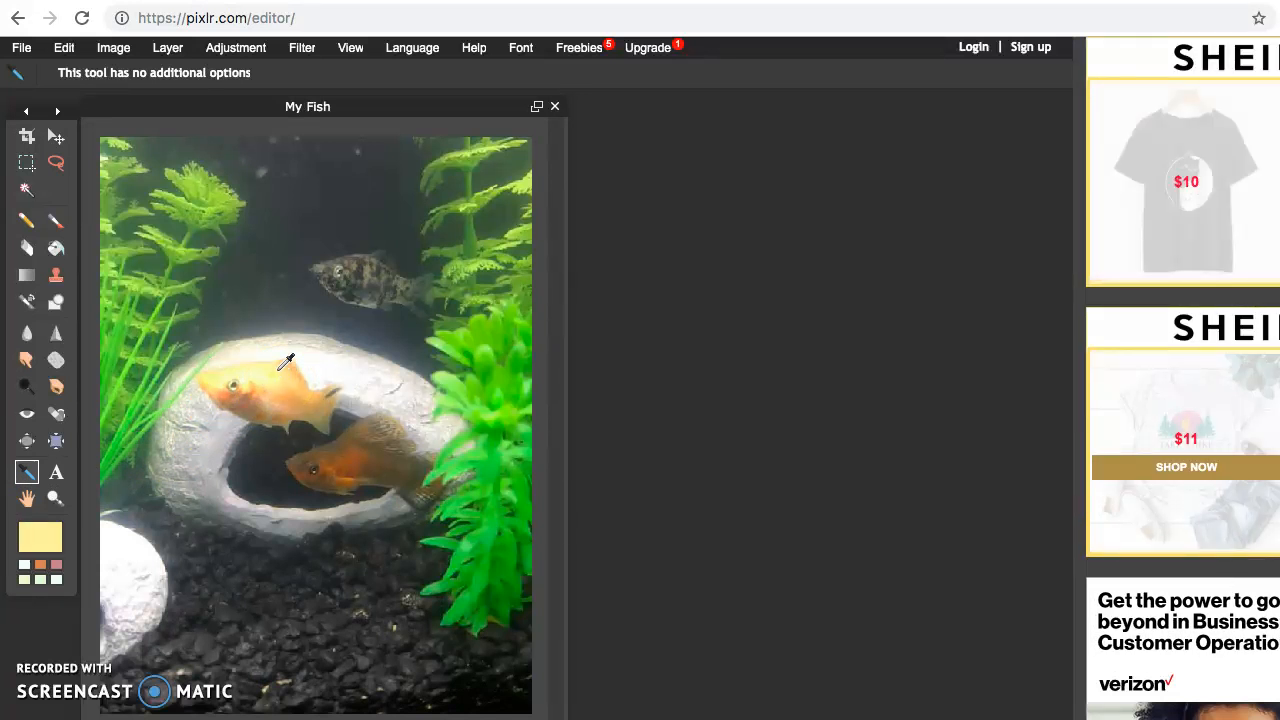
{"action": "left_click", "coordinate": [318, 360]}
{"action": "left_click", "coordinate": [203, 191]}
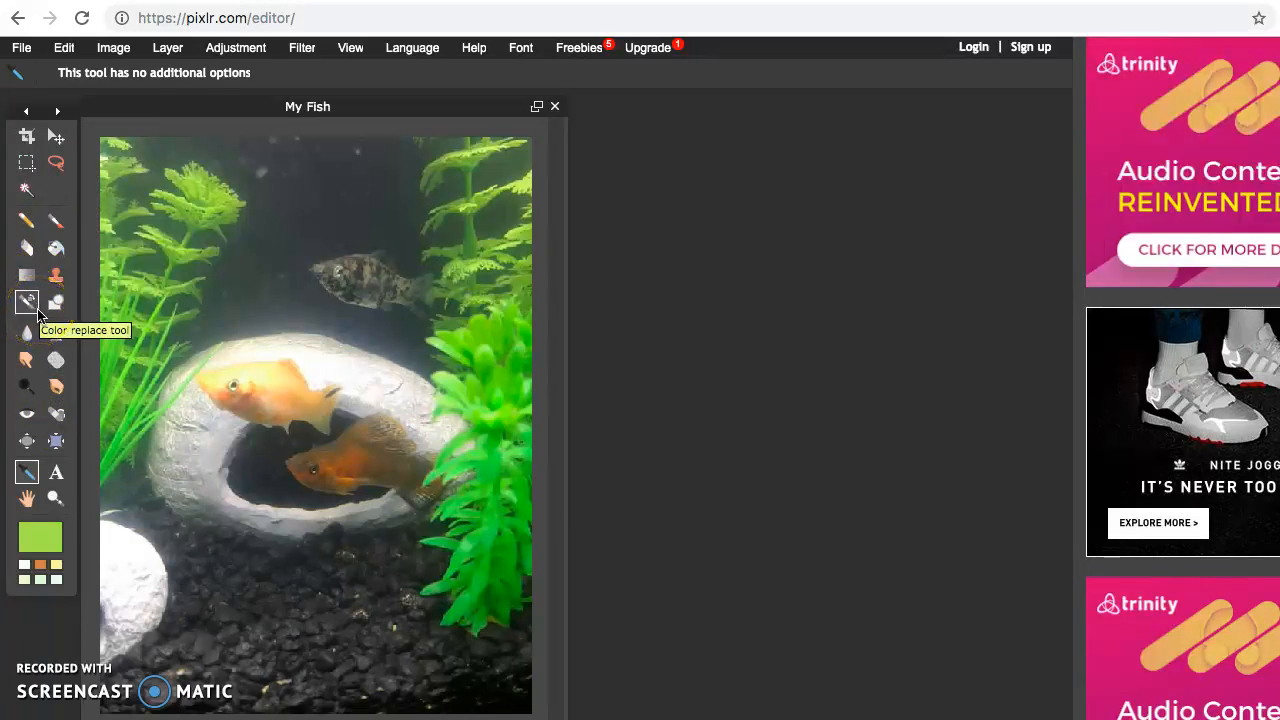
- Choose the Color replace tool, sample the white rock in the color selector, and return to green b5db56 as the main color
{"action": "left_click", "coordinate": [30, 308]}
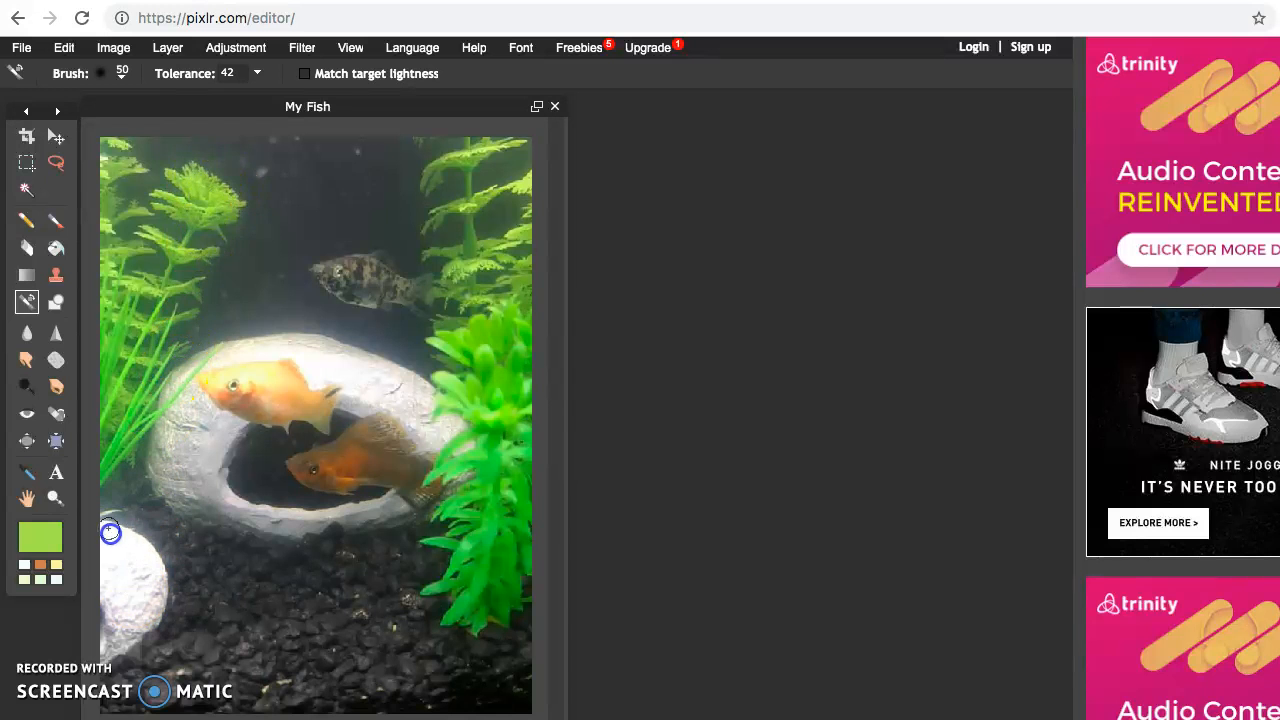
{"action": "left_click", "coordinate": [40, 540]}
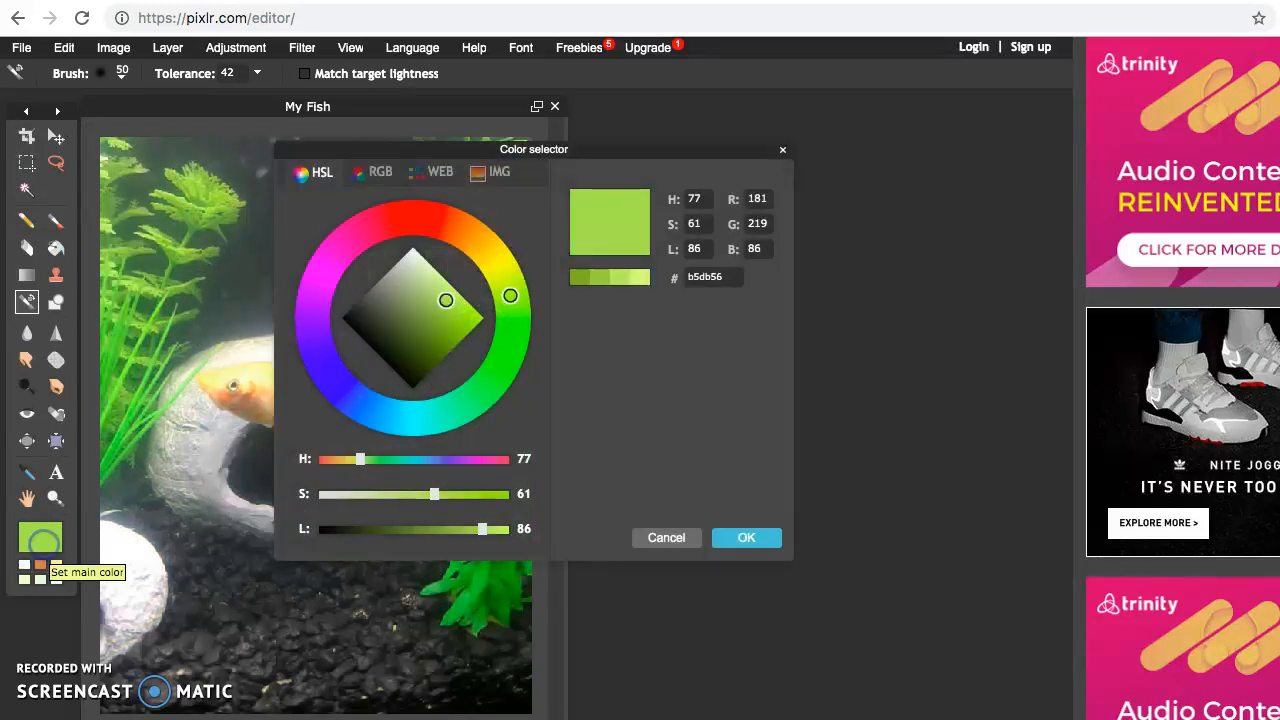
{"action": "left_click", "coordinate": [138, 566]}
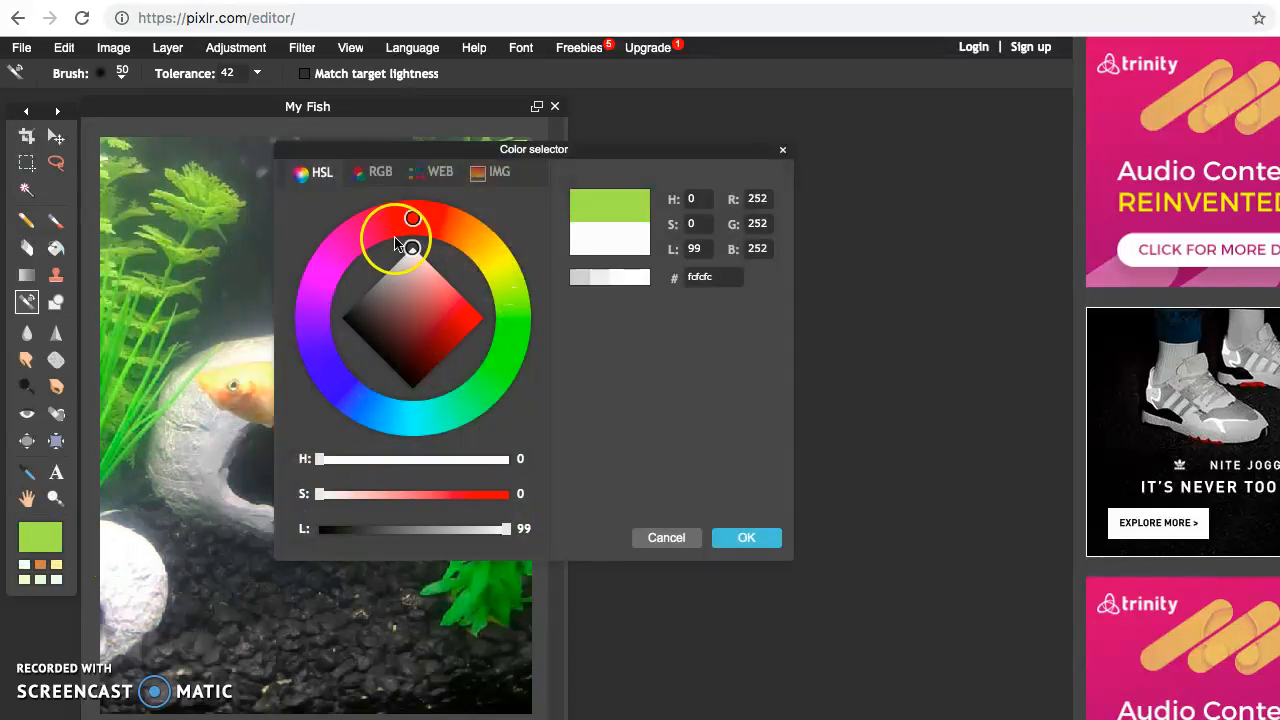
{"action": "left_click", "coordinate": [50, 545]}
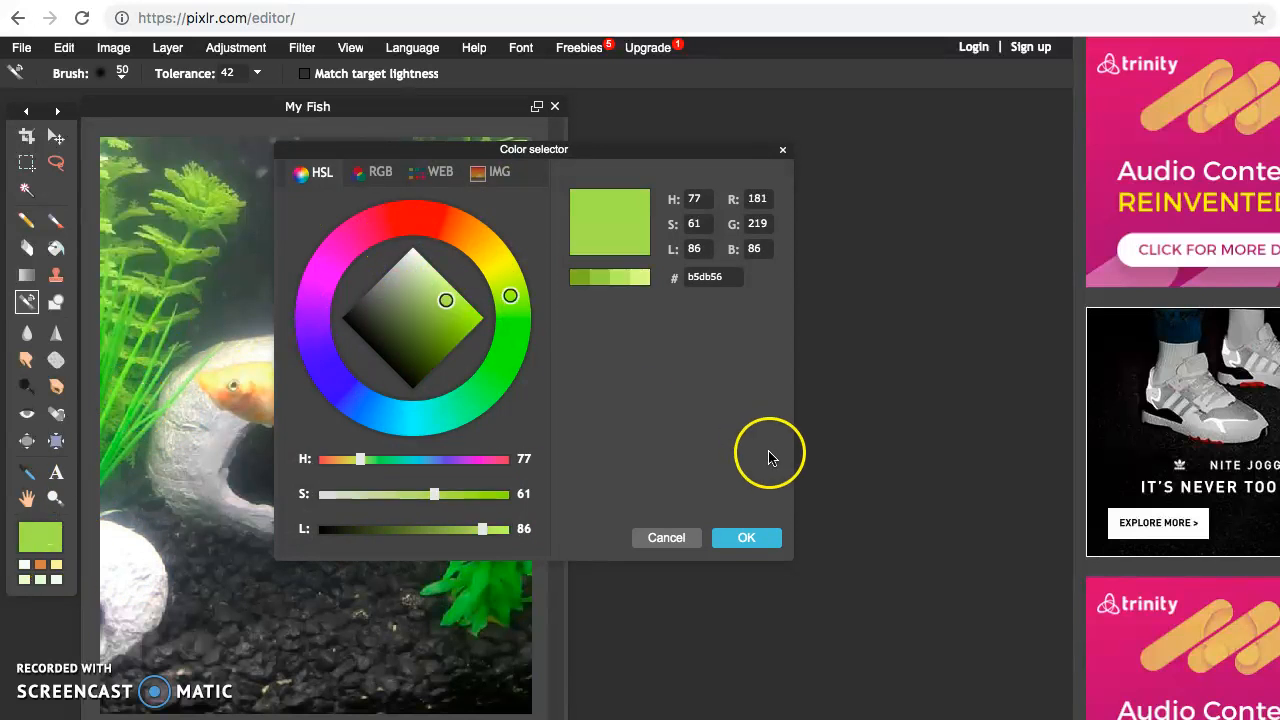
{"action": "left_click", "coordinate": [740, 537]}
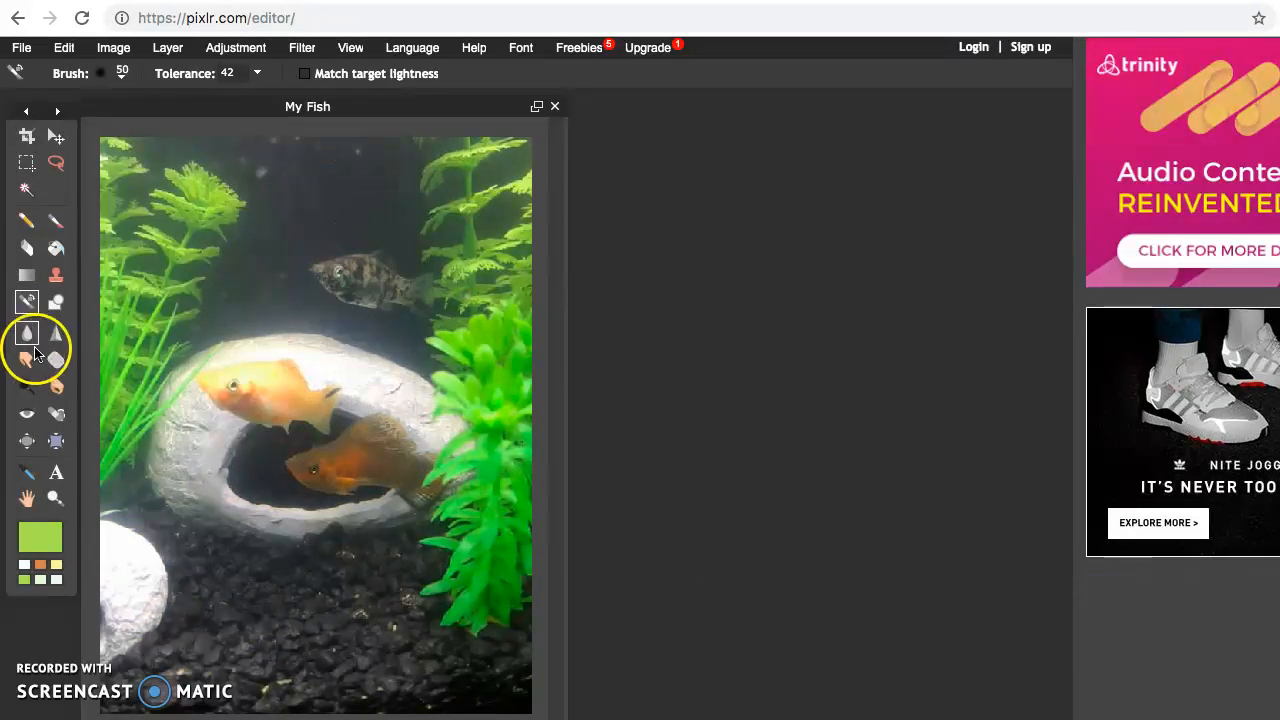
- Blur part of the large bright green plant with the Blur tool at strength 100, and apply the Sharpen filter to the image
{"action": "left_click", "coordinate": [26, 337]}
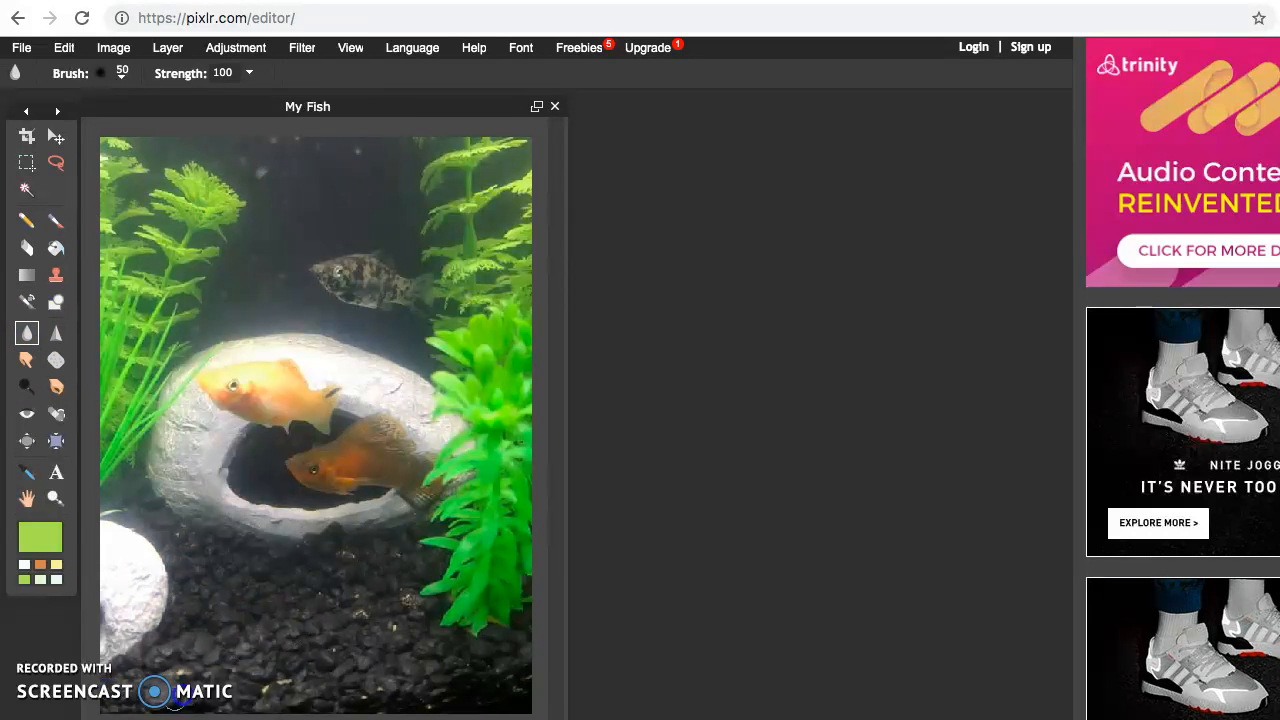
{"action": "left_click_drag", "start_coordinate": [503, 567], "coordinate": [498, 488]}
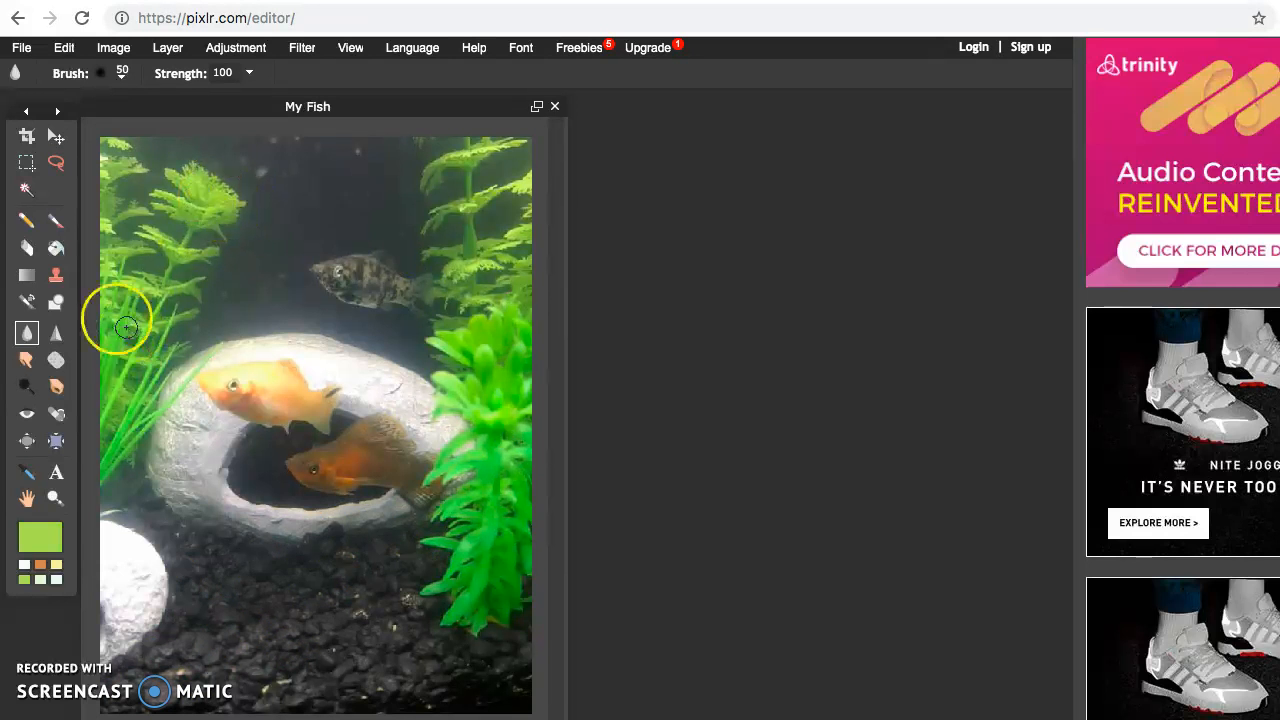
{"action": "left_click", "coordinate": [302, 50]}
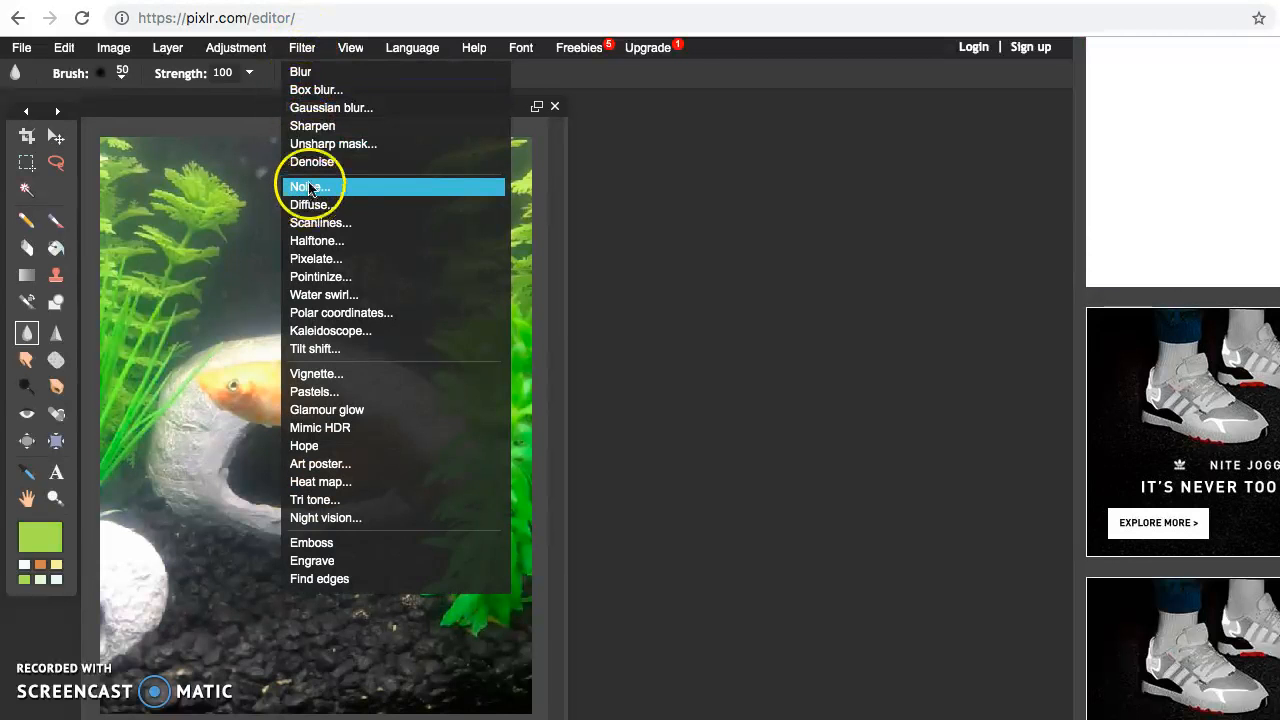
{"action": "left_click", "coordinate": [310, 126]}
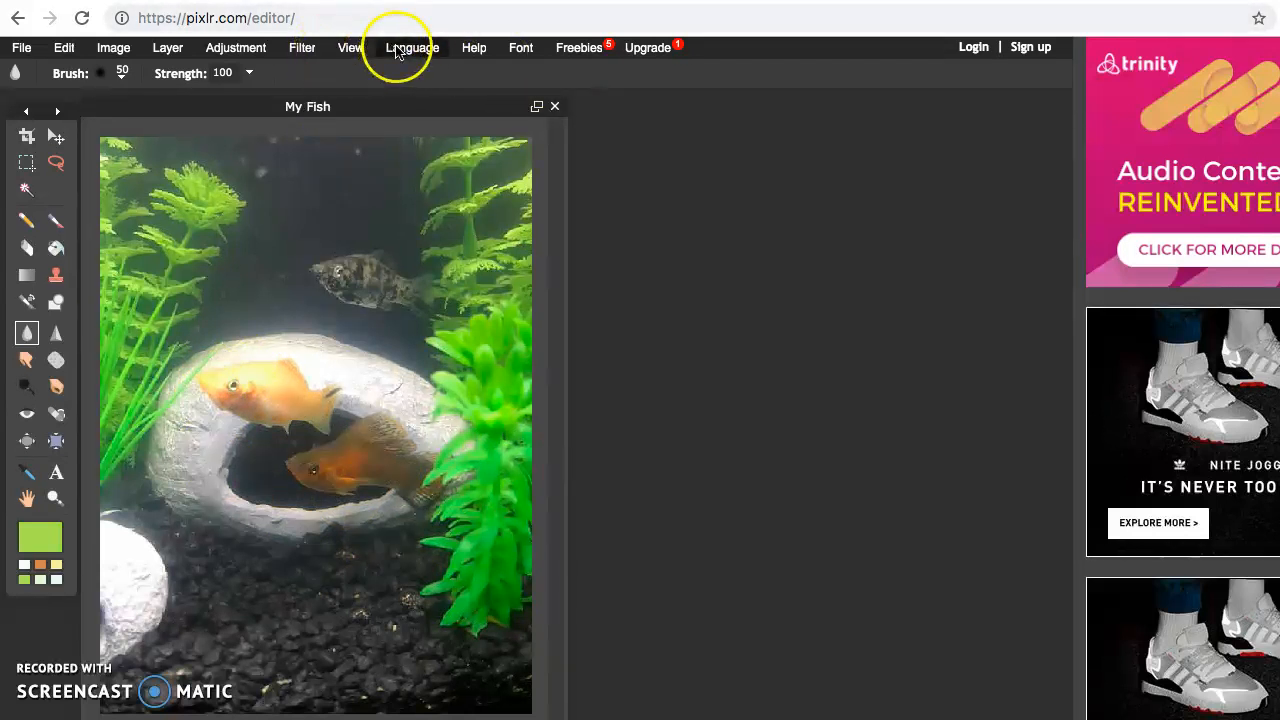
- Apply the Diffuse filter to the fish photo with an amount of 5
{"action": "left_click", "coordinate": [301, 48]}
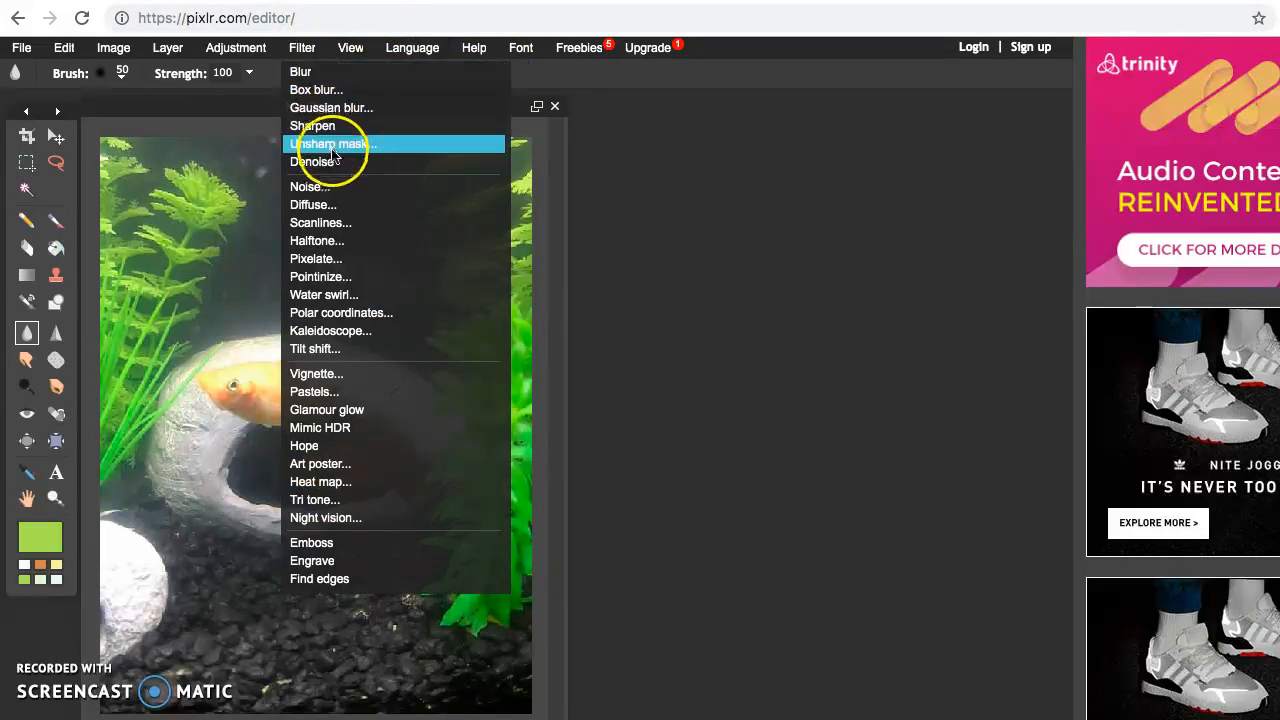
{"action": "left_click", "coordinate": [350, 204]}
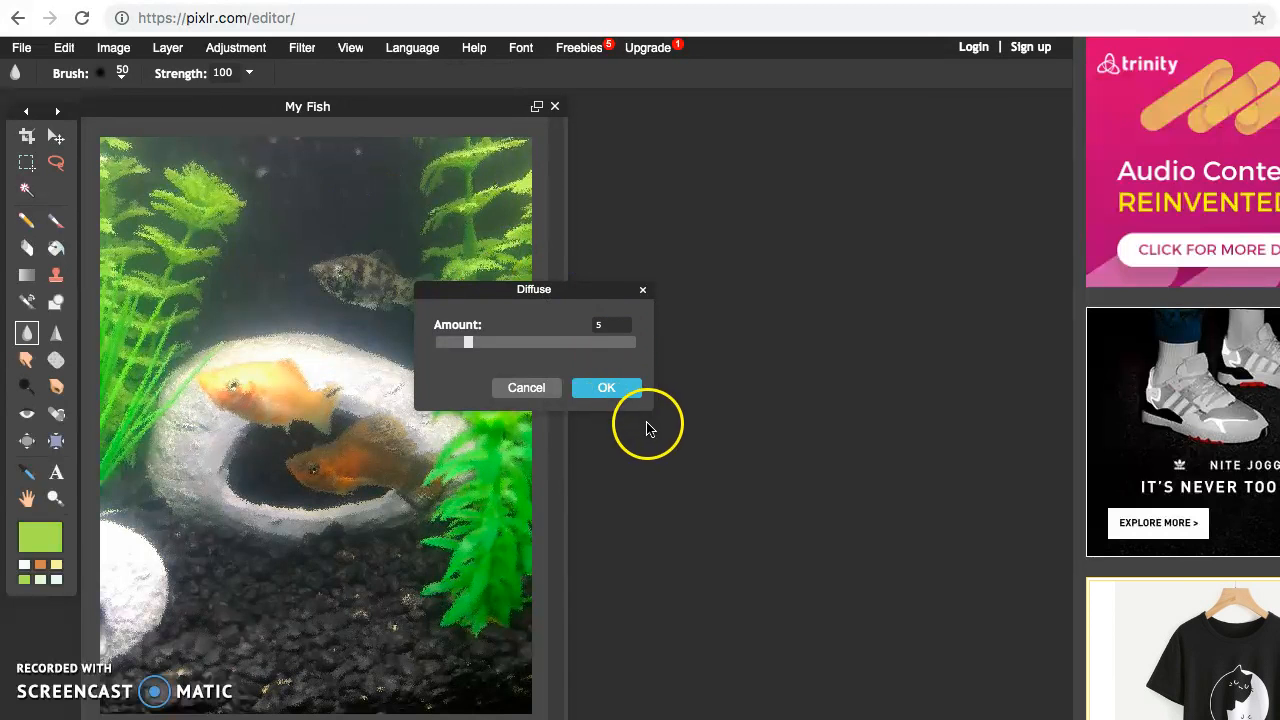
{"action": "left_click", "coordinate": [590, 388]}
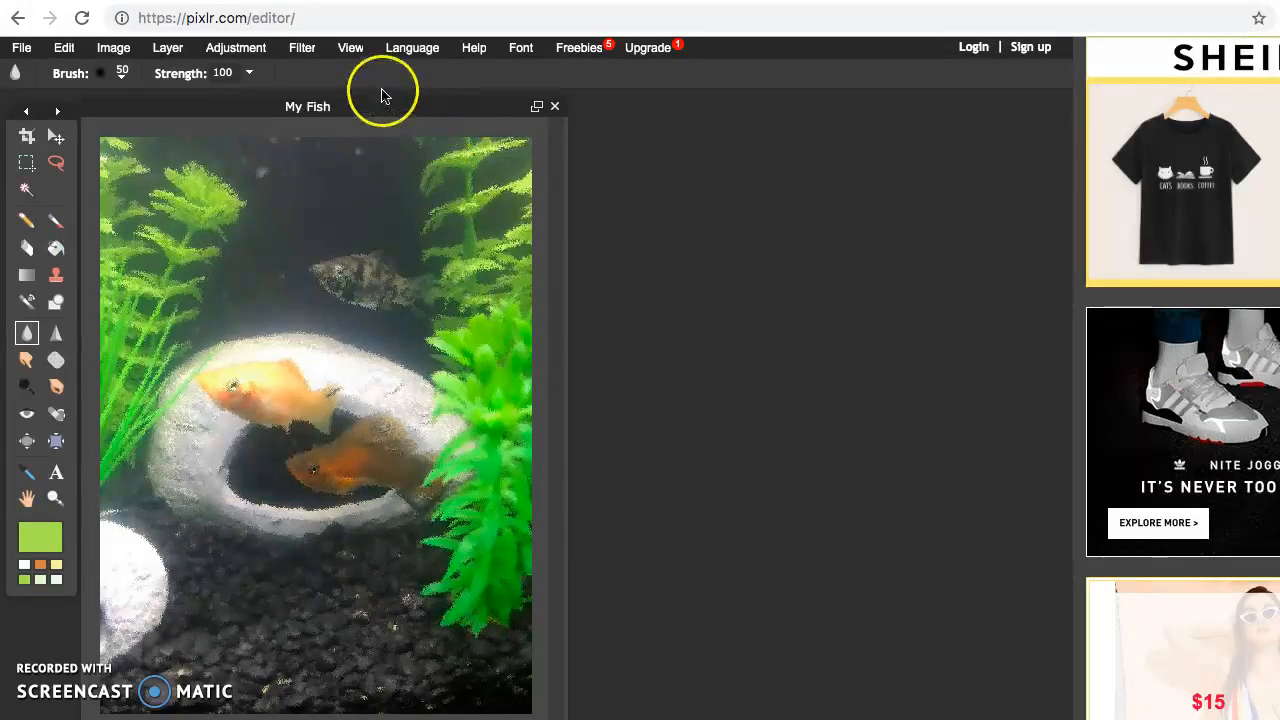
- Apply a black Vignette filter with a size of 50 to the fish photo
{"action": "left_click", "coordinate": [304, 50]}
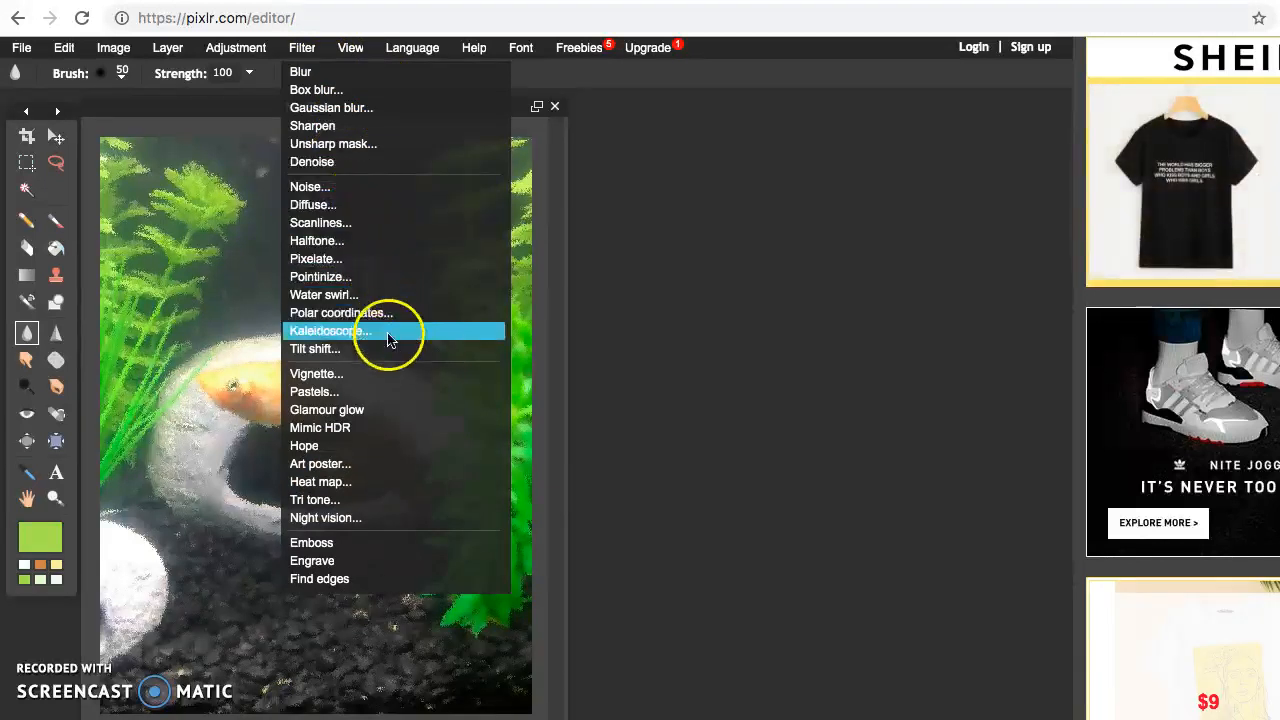
{"action": "left_click", "coordinate": [391, 376]}
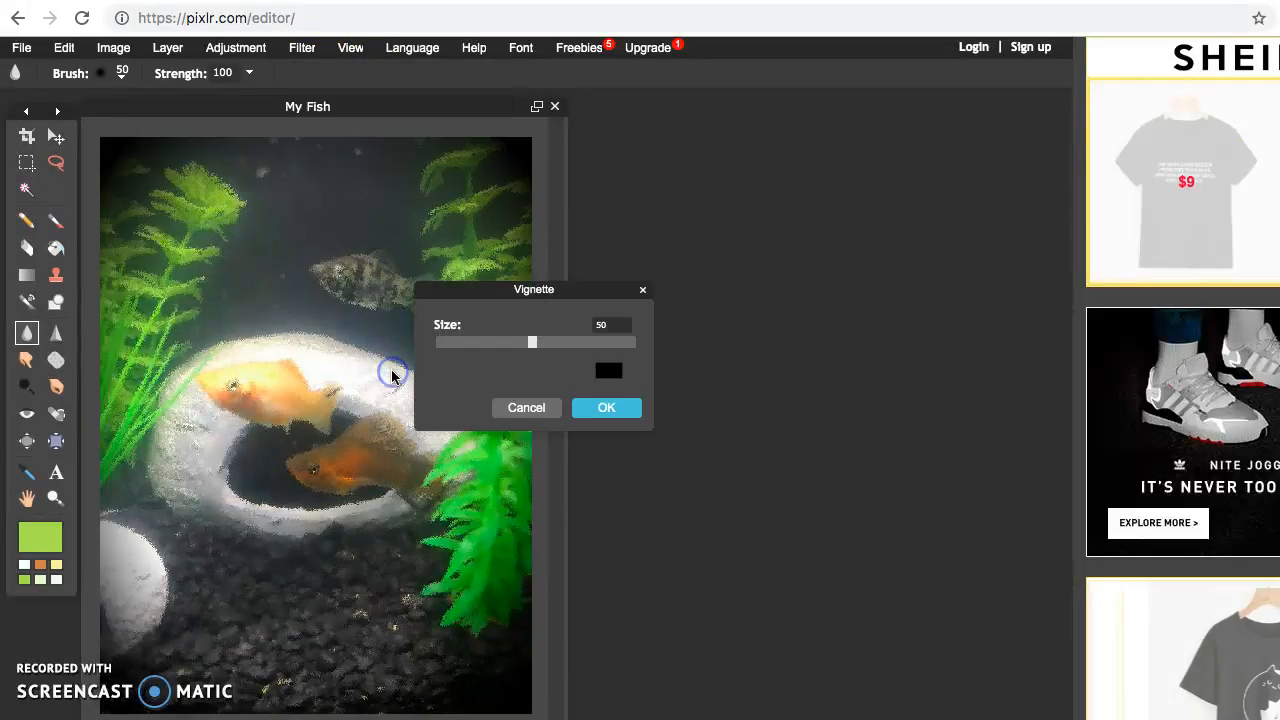
{"action": "left_click", "coordinate": [605, 410]}
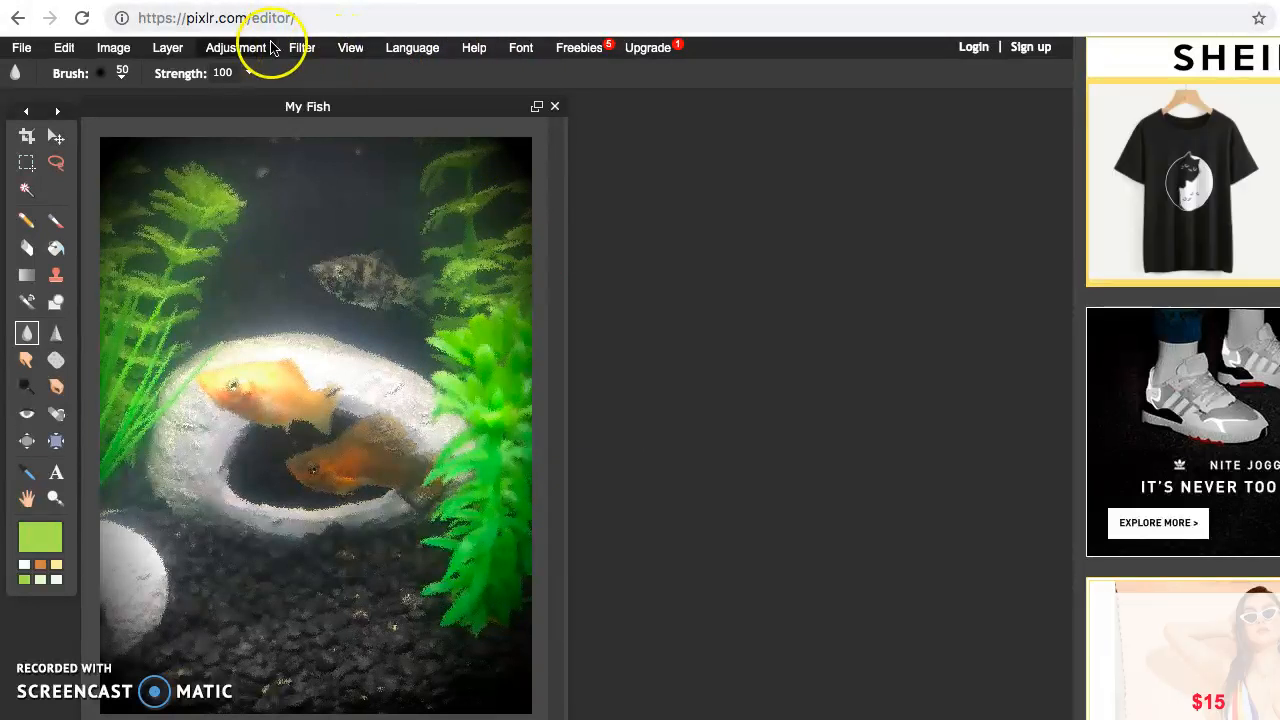
- Adjust the fish photo's brightness to 14 and its contrast to 97
{"action": "left_click", "coordinate": [240, 48]}
{"action": "mouse_move", "coordinate": [300, 50]}
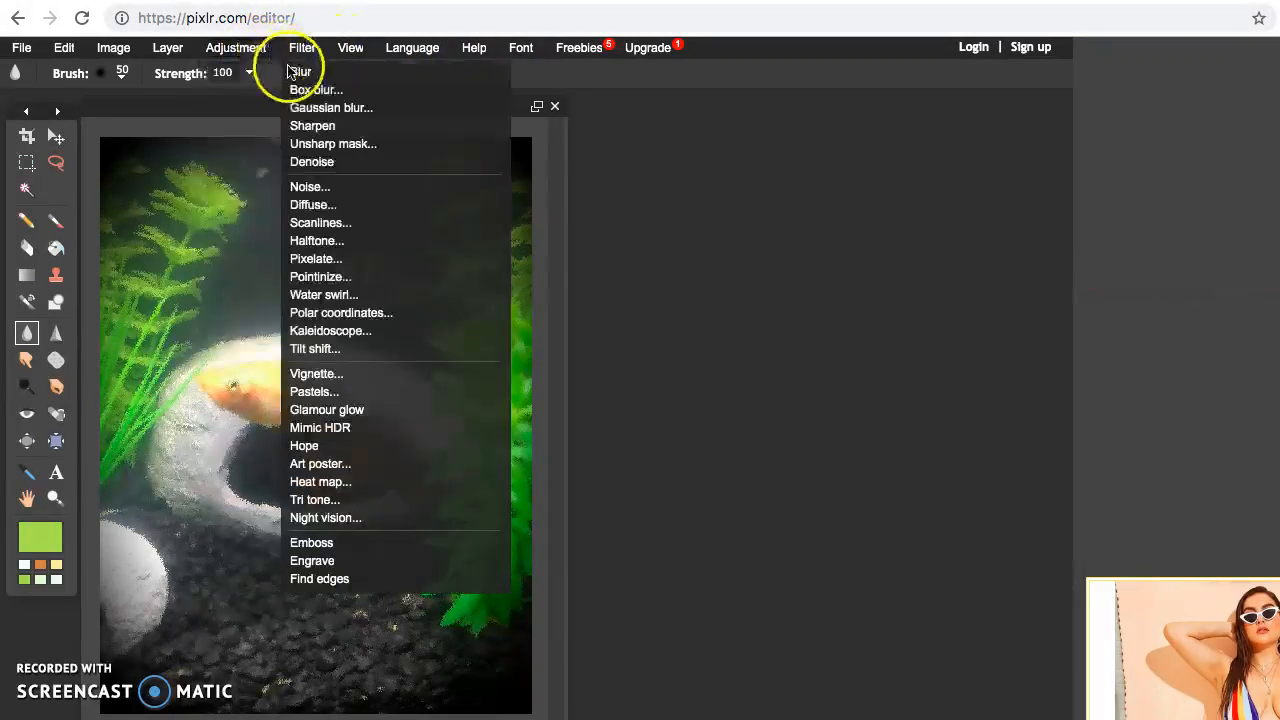
{"action": "mouse_move", "coordinate": [240, 52]}
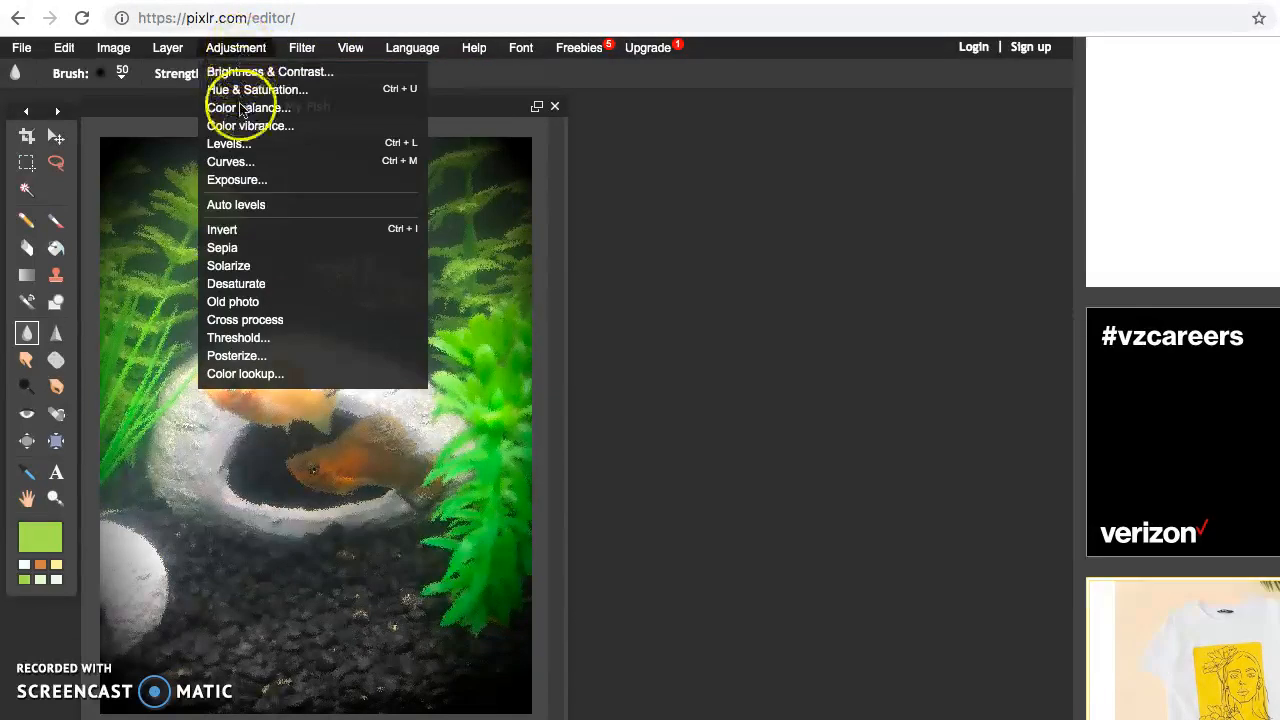
{"action": "left_click", "coordinate": [257, 73]}
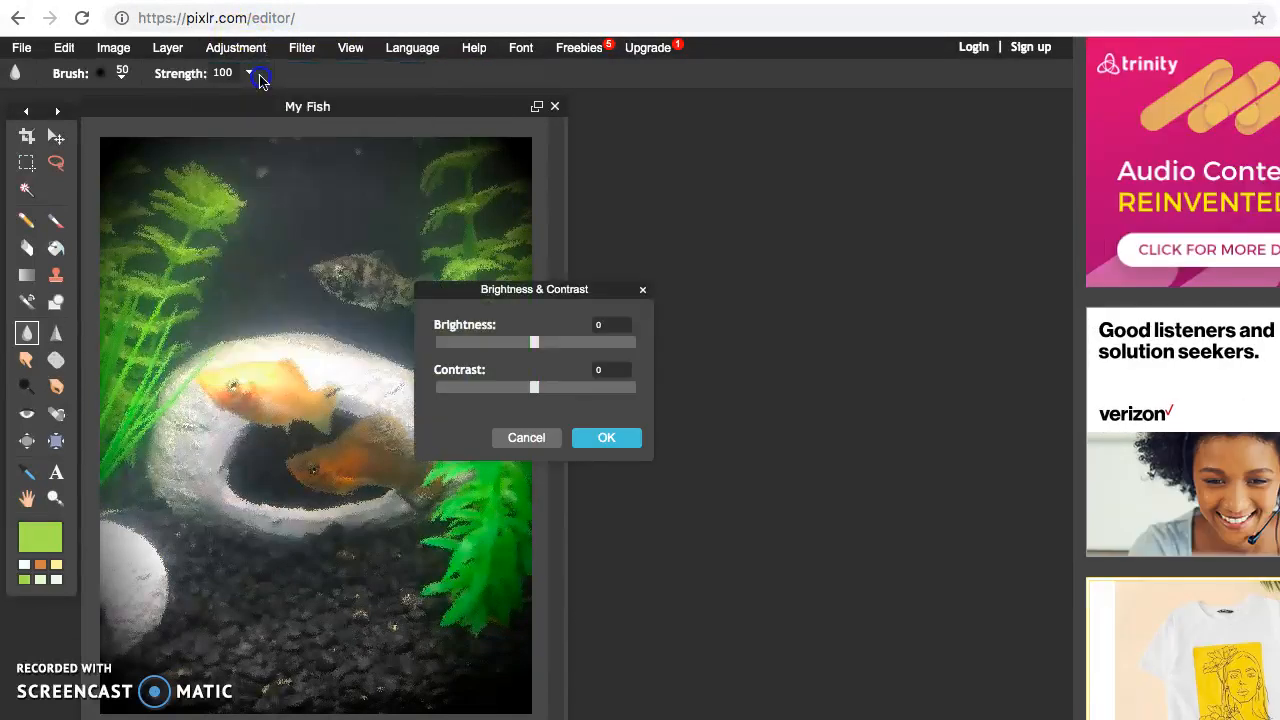
{"action": "left_click_drag", "start_coordinate": [535, 350], "coordinate": [620, 348]}
{"action": "left_click_drag", "start_coordinate": [516, 345], "coordinate": [634, 409]}
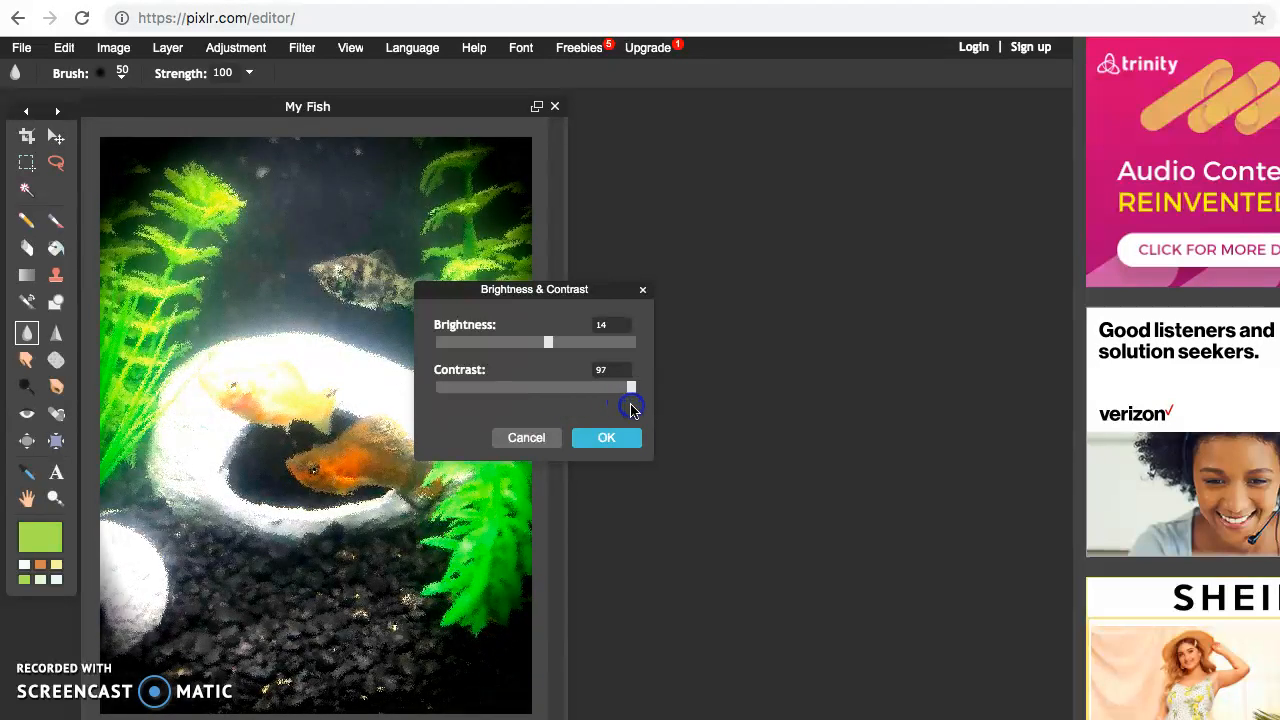
{"action": "left_click", "coordinate": [612, 440]}
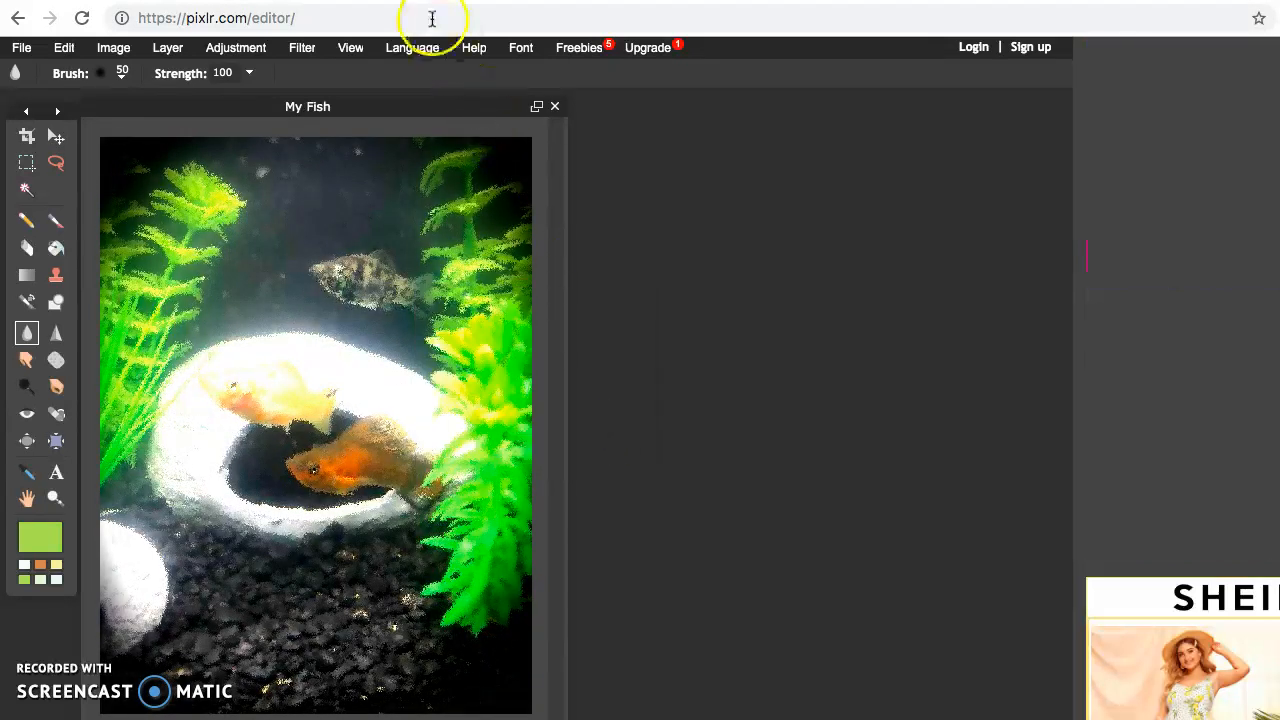
- Apply the Scanlines filter to the fish photo with an amount of 40 and the Horizontal option off
{"action": "left_click", "coordinate": [352, 49]}
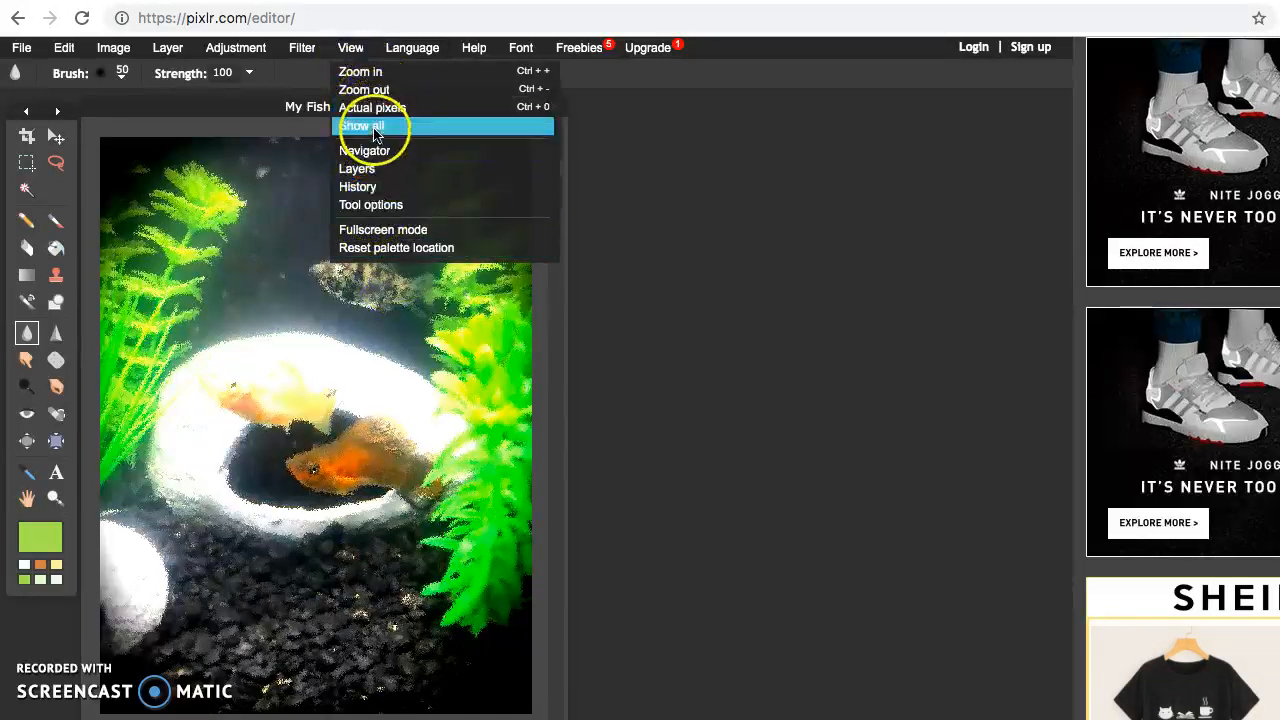
{"action": "left_click", "coordinate": [304, 50]}
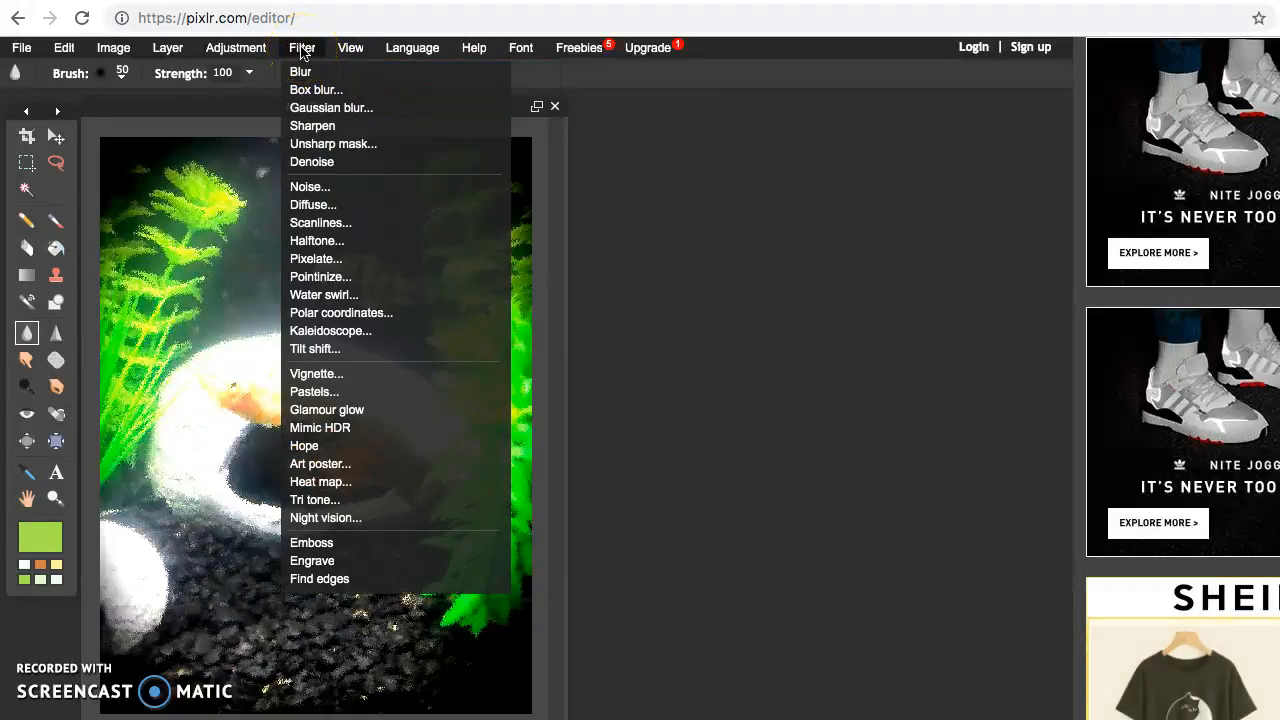
{"action": "left_click", "coordinate": [340, 233]}
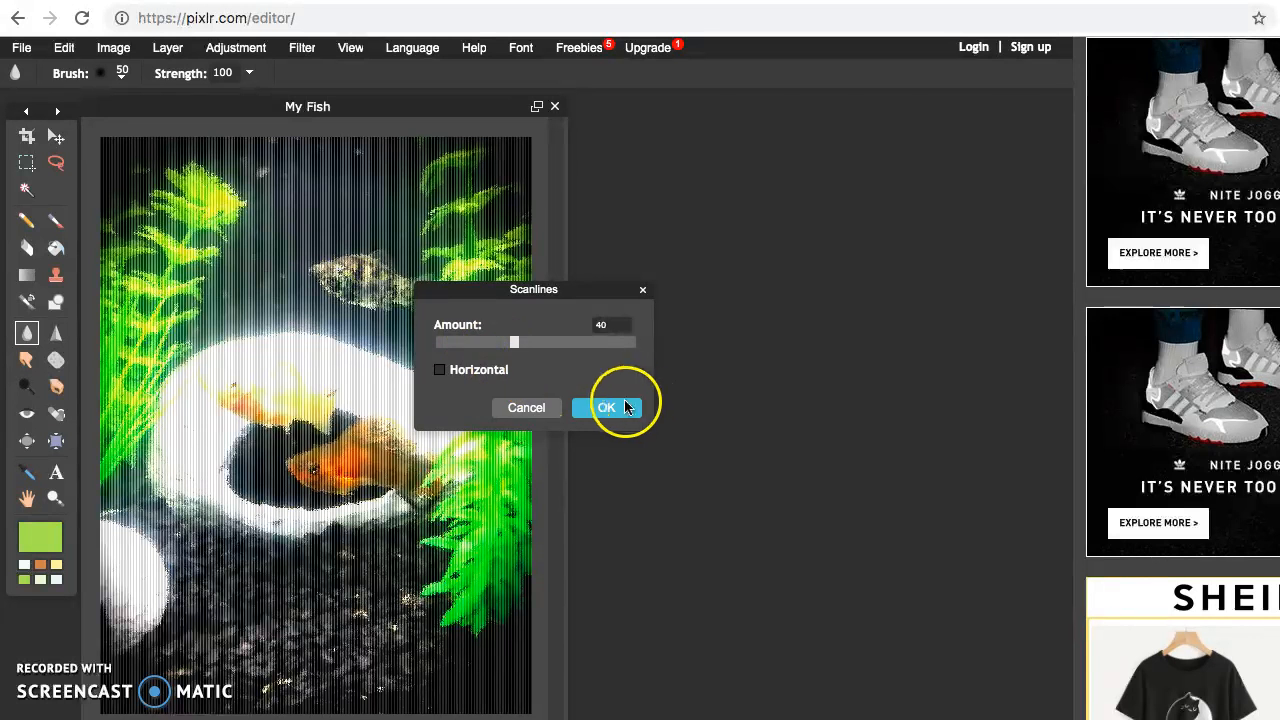
{"action": "left_click", "coordinate": [612, 410]}
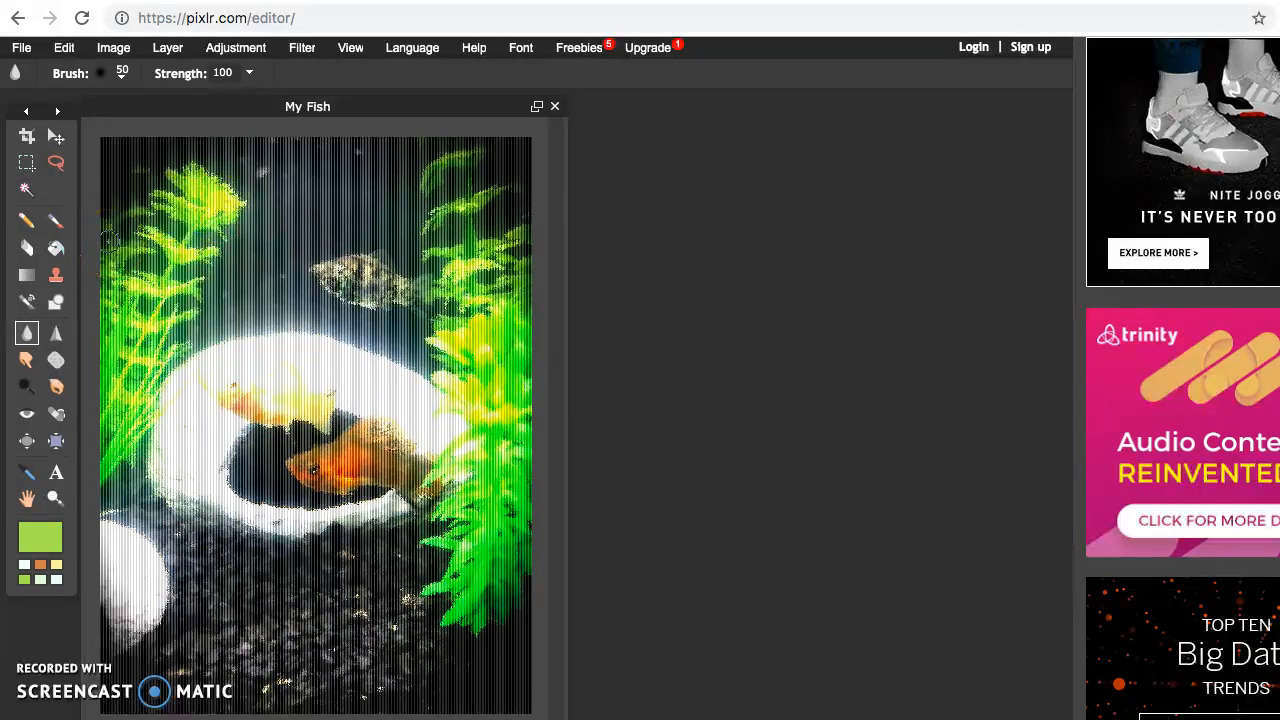
{"action": "mouse_move", "coordinate": [108, 242]}
{"action": "left_mouse_down"}
{"action": "mouse_move", "coordinate": [146, 158]}
{"action": "mouse_move", "coordinate": [108, 432]}
{"action": "left_mouse_up"}
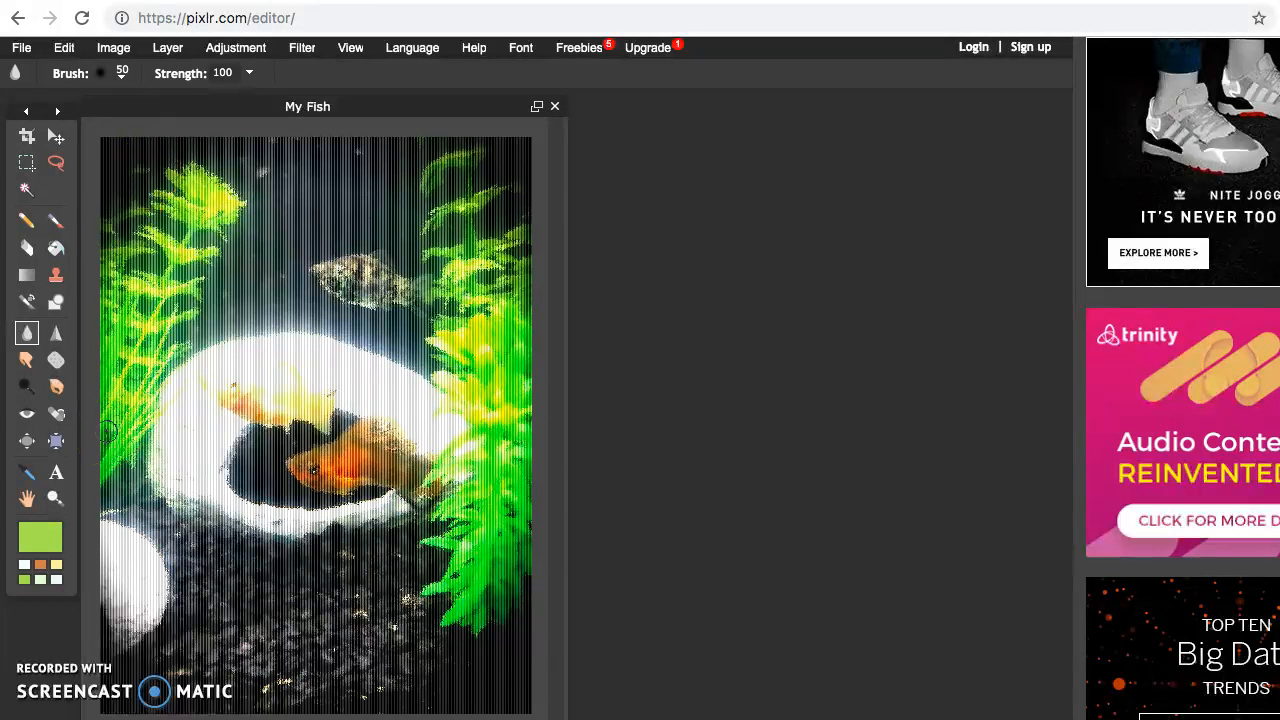